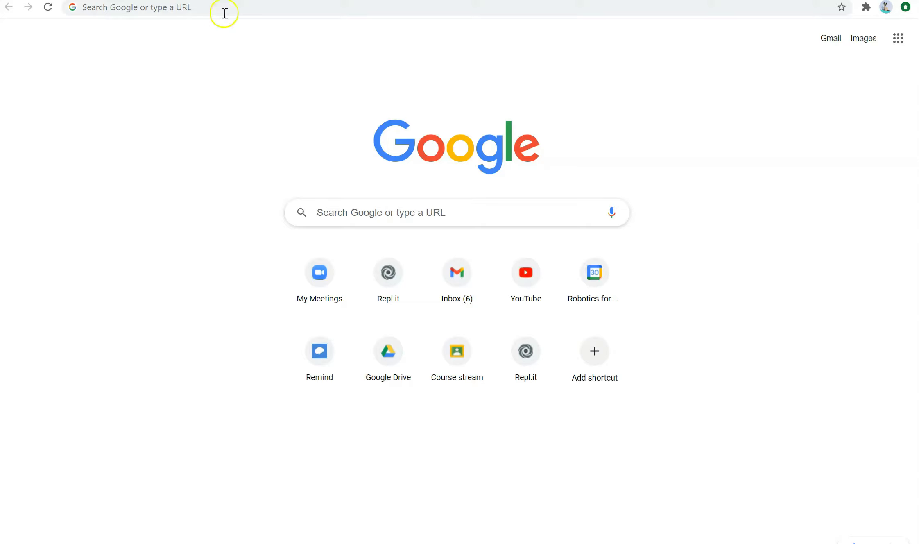
# Type a placeholder web address in the address bar, then clear it
pyautogui.click(201, 8)
pyautogui.write('dfdfdfdfdf')
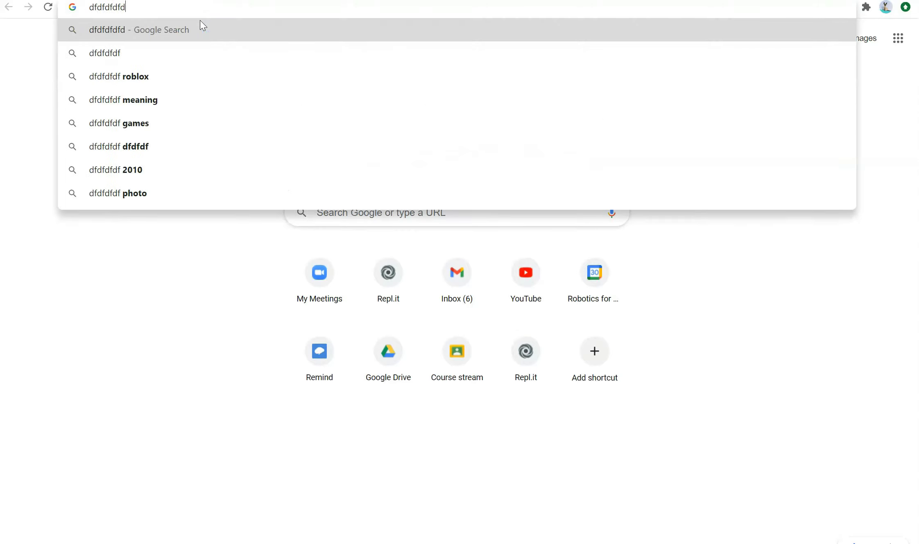
pyautogui.click(185, 18)
pyautogui.write('.com')
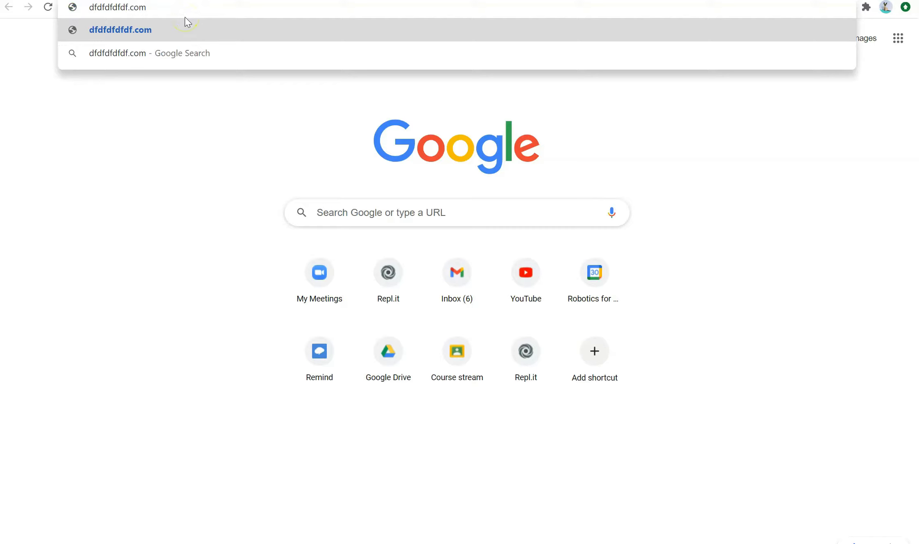
pyautogui.hotkey('ctrl', 'a')
pyautogui.press('BackSpace')
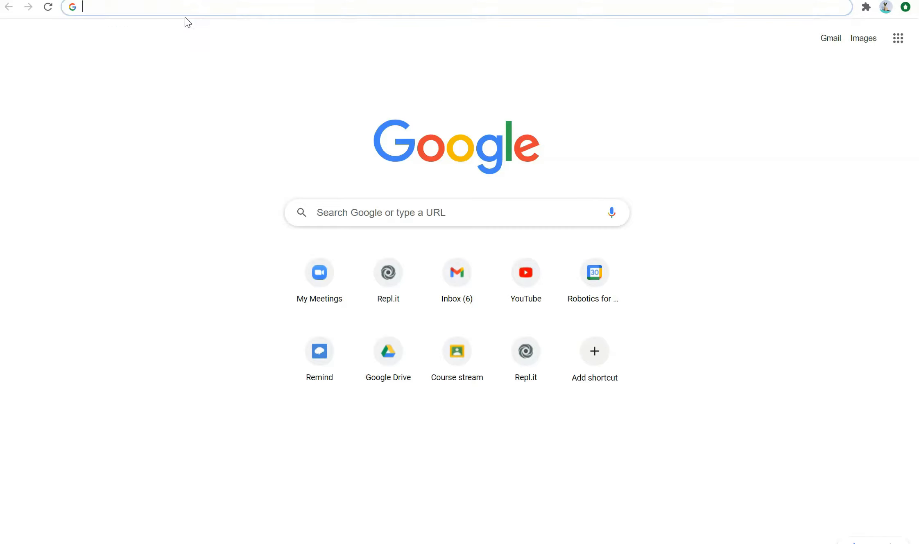
pyautogui.click(182, 15)
pyautogui.click(259, 61)
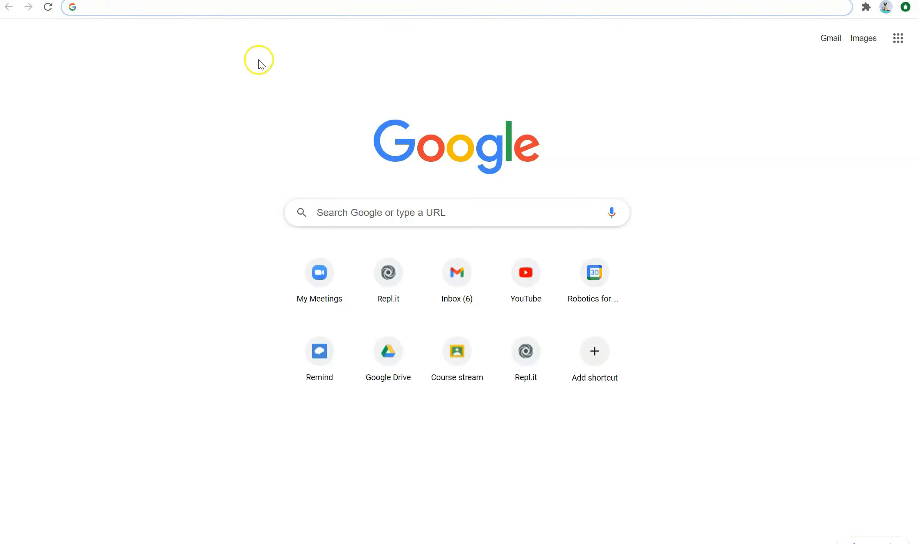
pyautogui.click(211, 104)
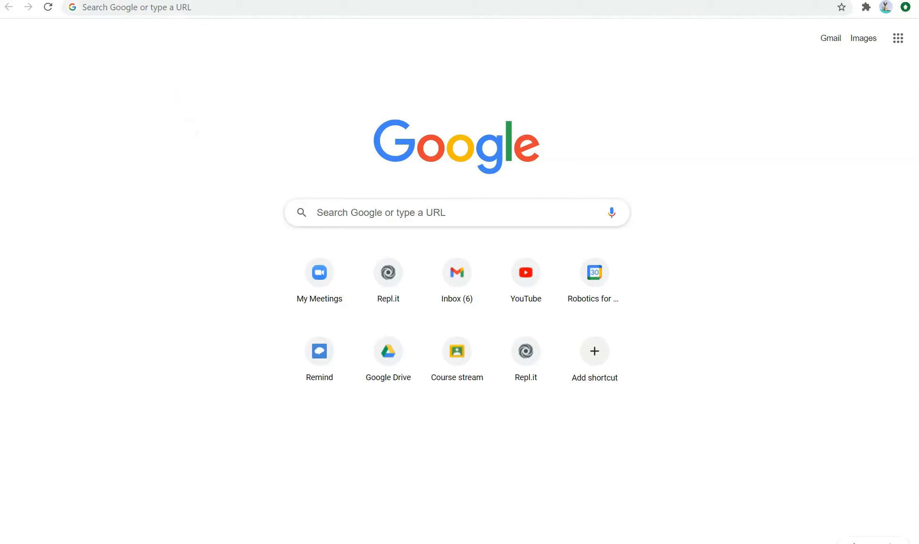
pyautogui.click(146, 66)
pyautogui.click(207, 48)
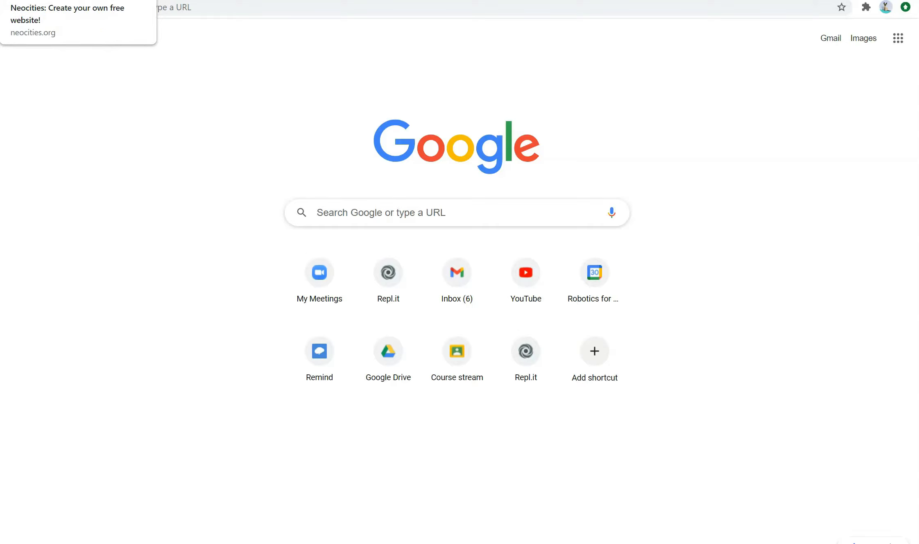
# Go to neocities.org
pyautogui.click(408, 12)
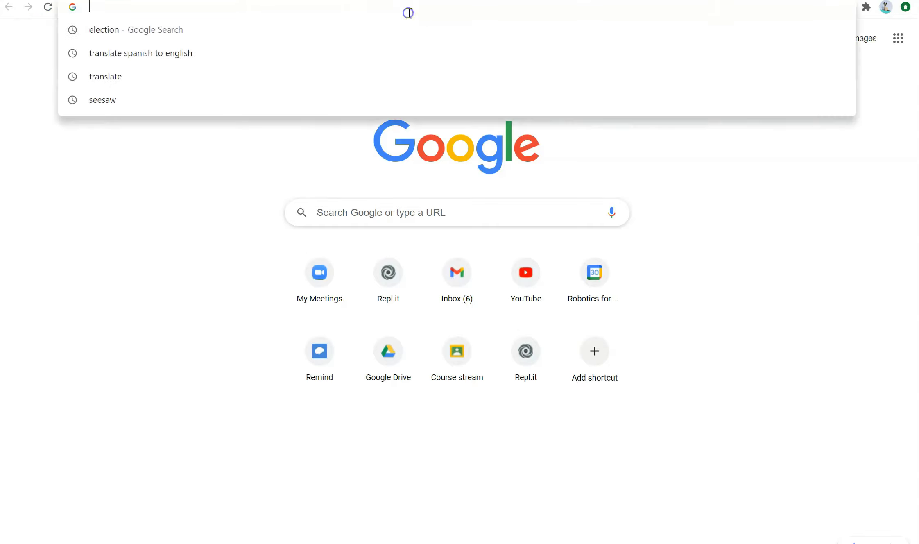
pyautogui.write('neocities.org')
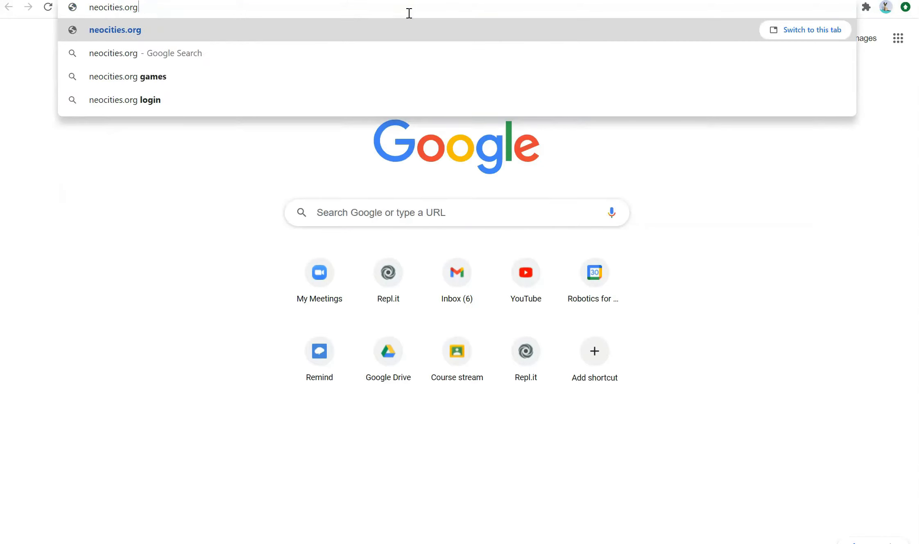
pyautogui.press('Return')
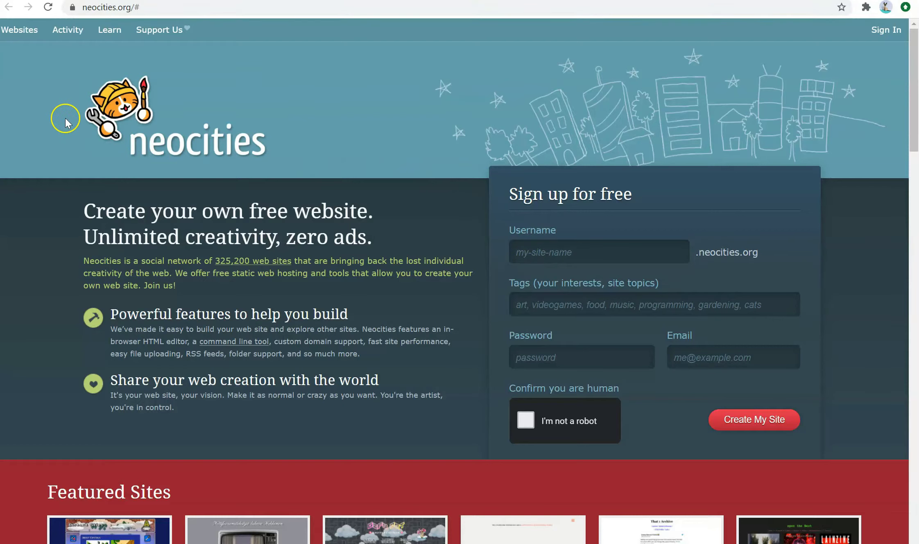
# Highlight the Sign up for free heading, .neocities.org suffix and form field labels
pyautogui.click(569, 257)
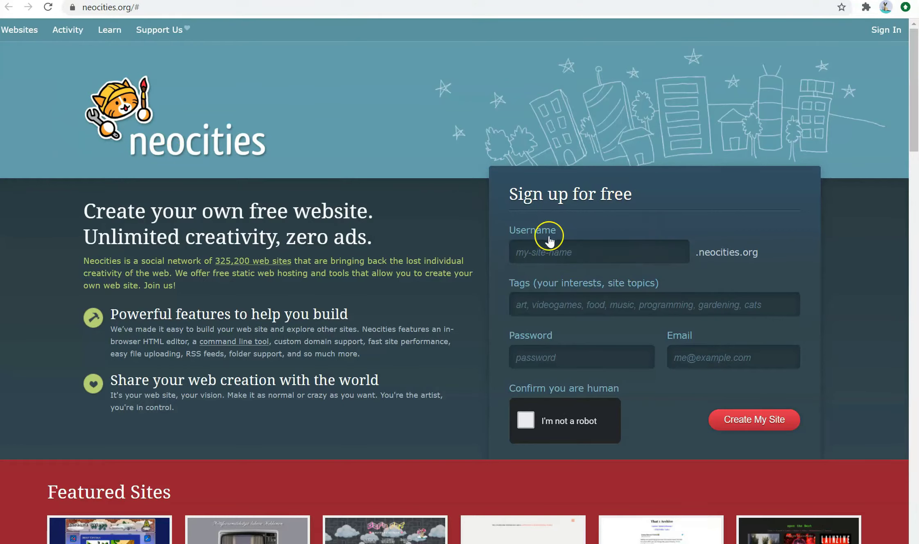
pyautogui.click(508, 199)
pyautogui.moveTo(508, 201); pyautogui.dragTo(643, 221)
pyautogui.click(566, 249)
pyautogui.moveTo(697, 255); pyautogui.dragTo(744, 265)
pyautogui.click(626, 303)
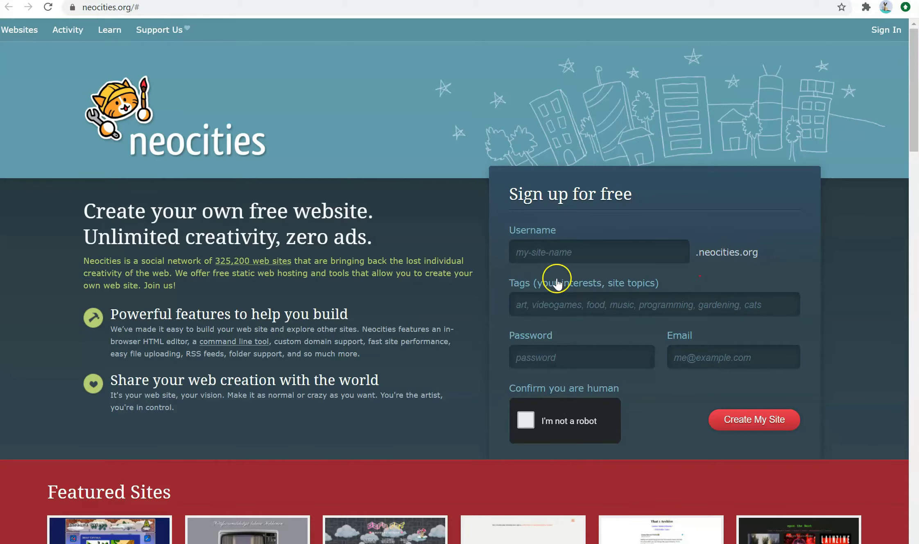
pyautogui.moveTo(508, 296); pyautogui.dragTo(660, 293)
pyautogui.click(663, 287)
pyautogui.moveTo(515, 336); pyautogui.dragTo(568, 340)
pyautogui.click(597, 359)
pyautogui.click(697, 357)
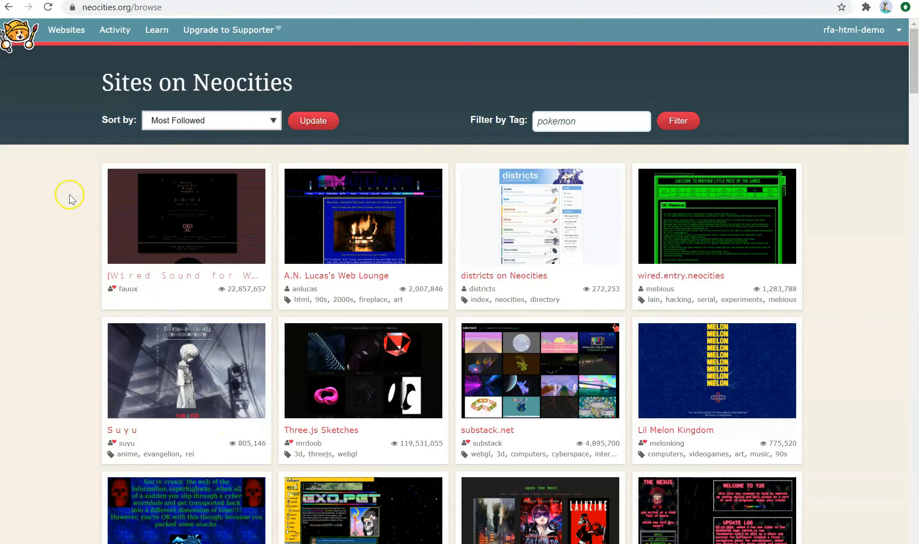
# Choose Edit Site from the account dropdown to reach the Chicago site dashboard
pyautogui.click(840, 33)
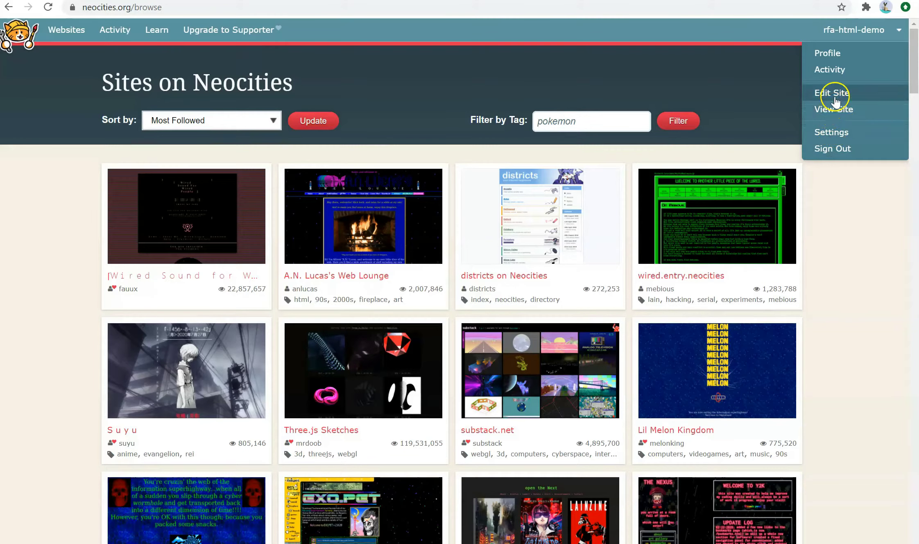
pyautogui.click(860, 31)
pyautogui.click(861, 31)
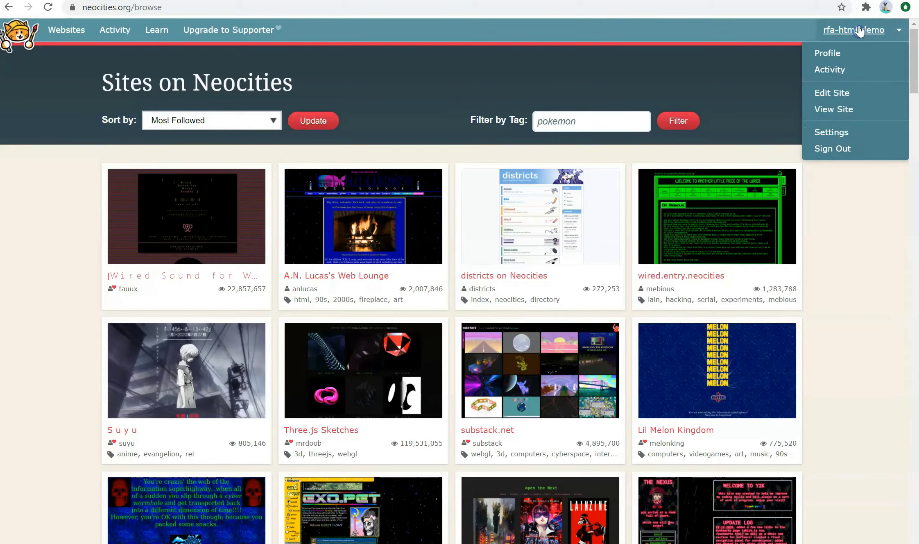
pyautogui.click(898, 32)
pyautogui.click(844, 93)
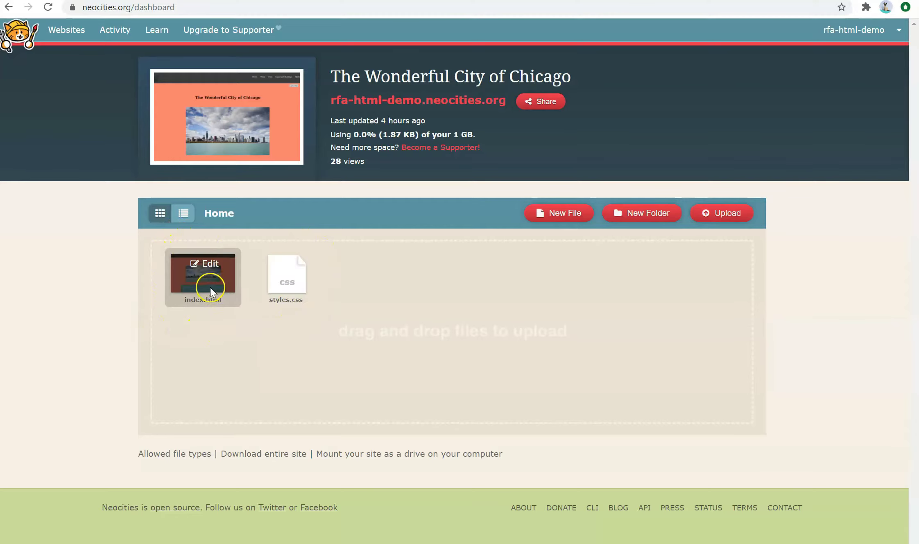
# Create a new file named test.html, then delete it and confirm the deletion
pyautogui.moveTo(286, 301)
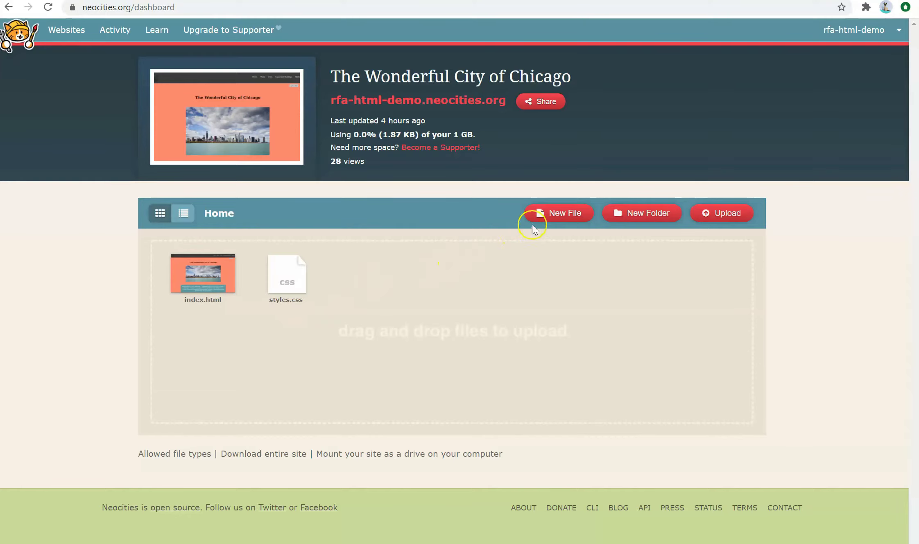
pyautogui.click(543, 217)
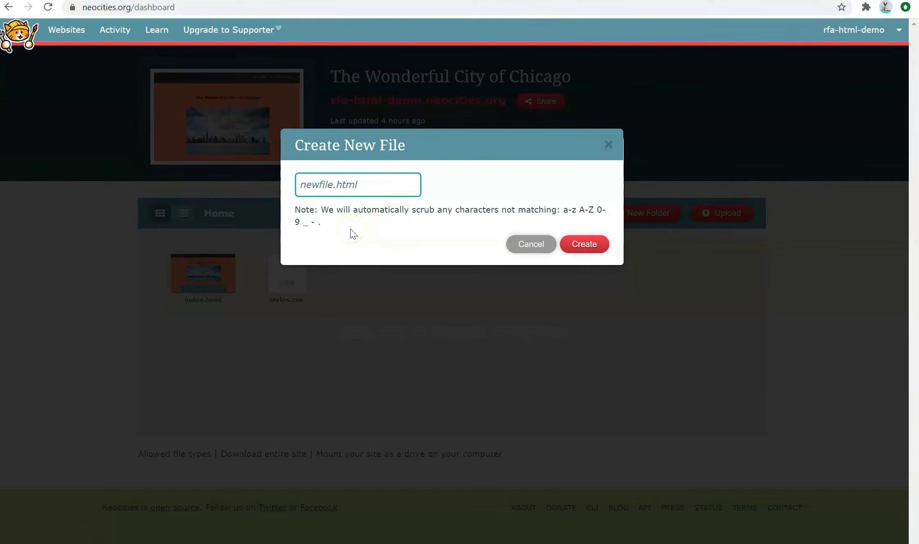
pyautogui.write('test.html')
pyautogui.click(585, 244)
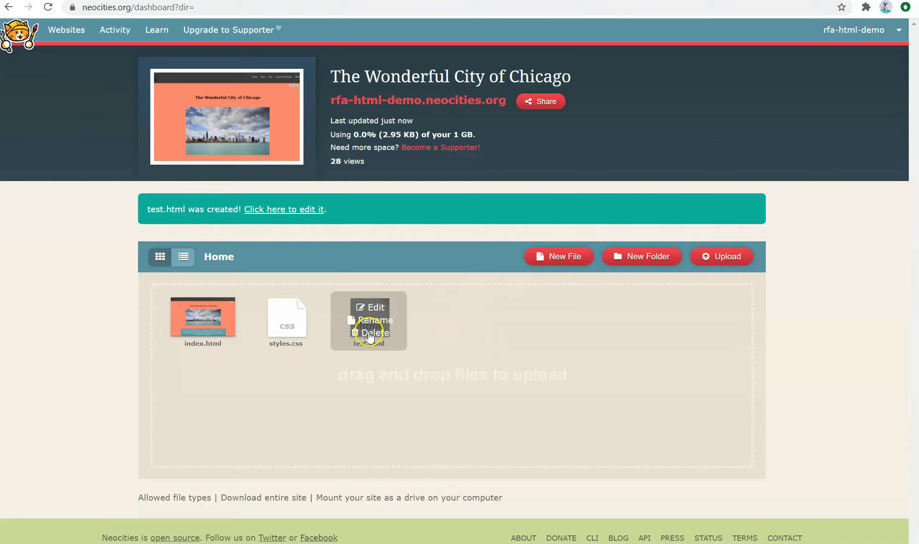
pyautogui.click(368, 333)
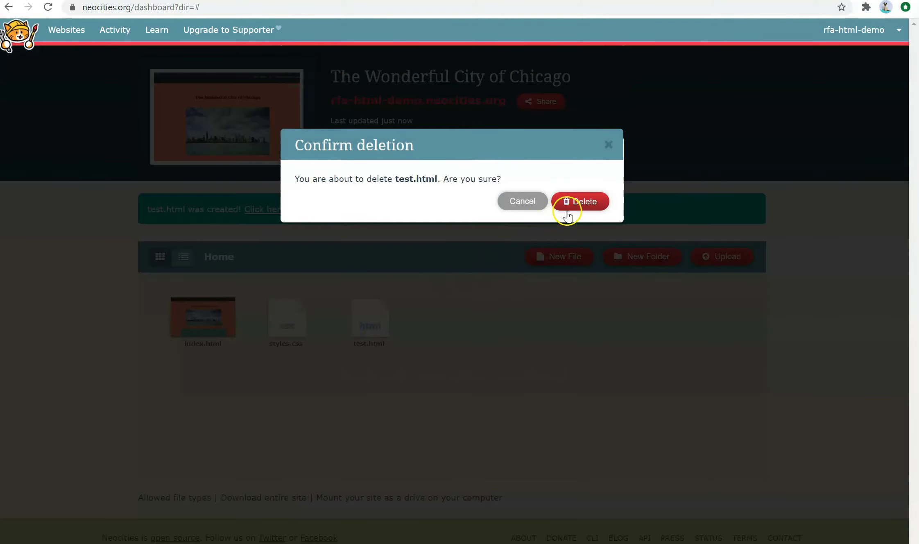
pyautogui.click(567, 213)
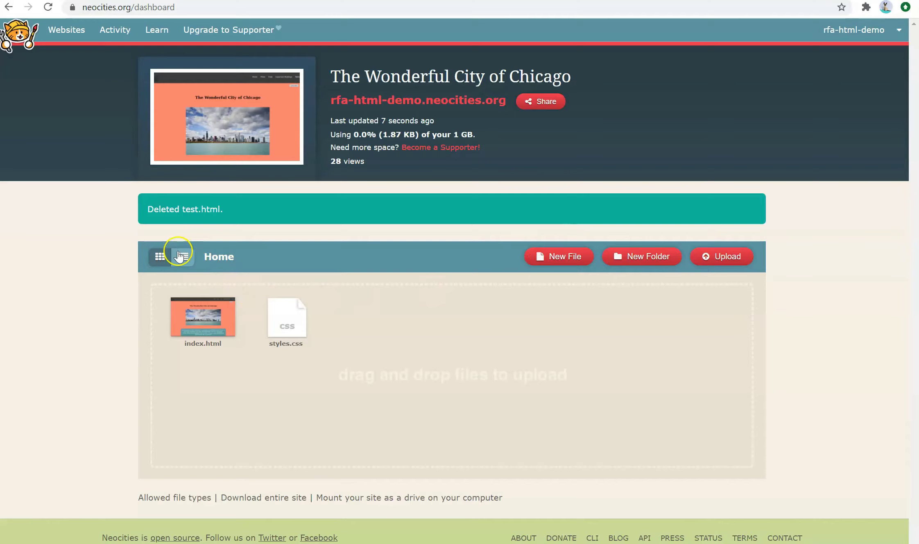
pyautogui.click(180, 256)
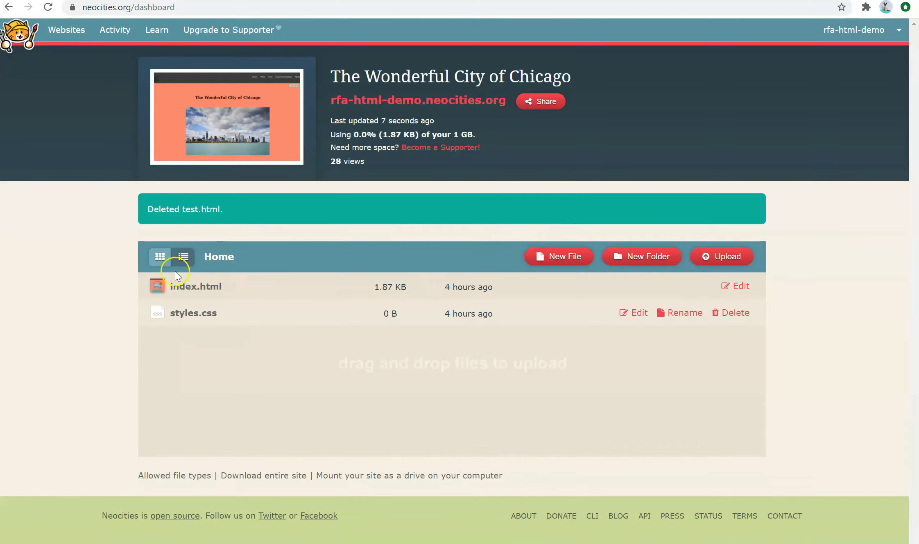
pyautogui.click(168, 262)
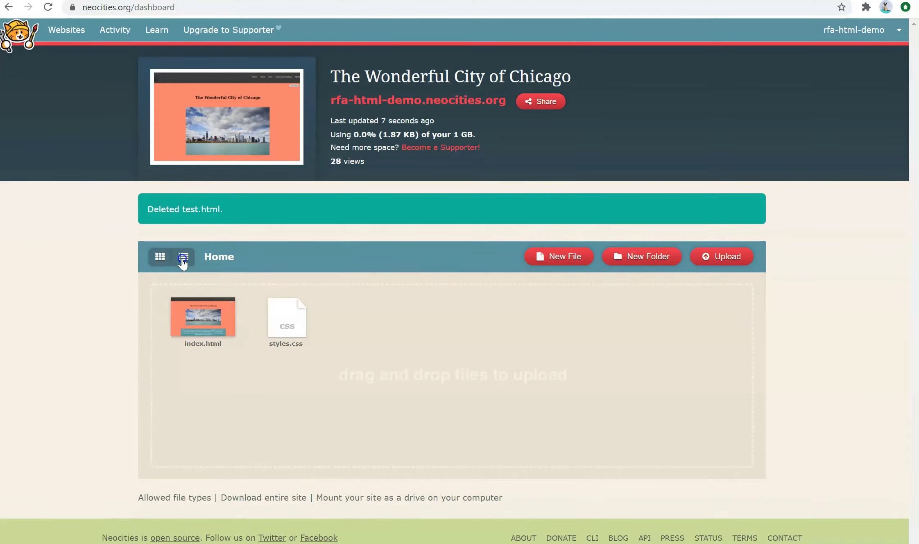
pyautogui.click(182, 259)
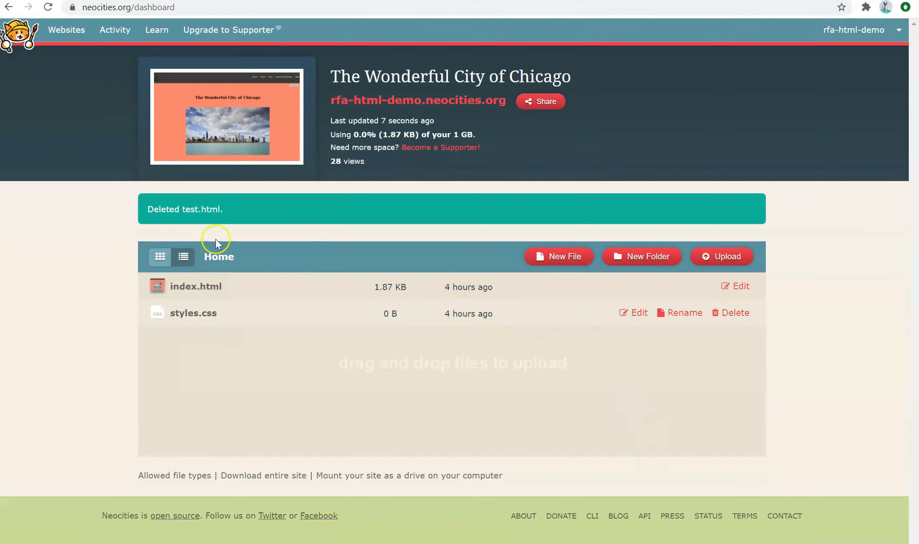
pyautogui.click(160, 256)
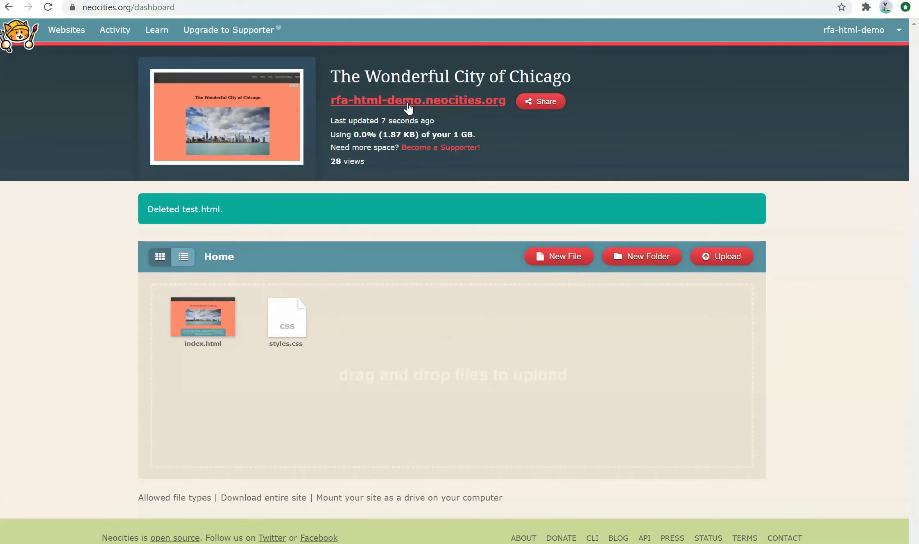
pyautogui.click(546, 255)
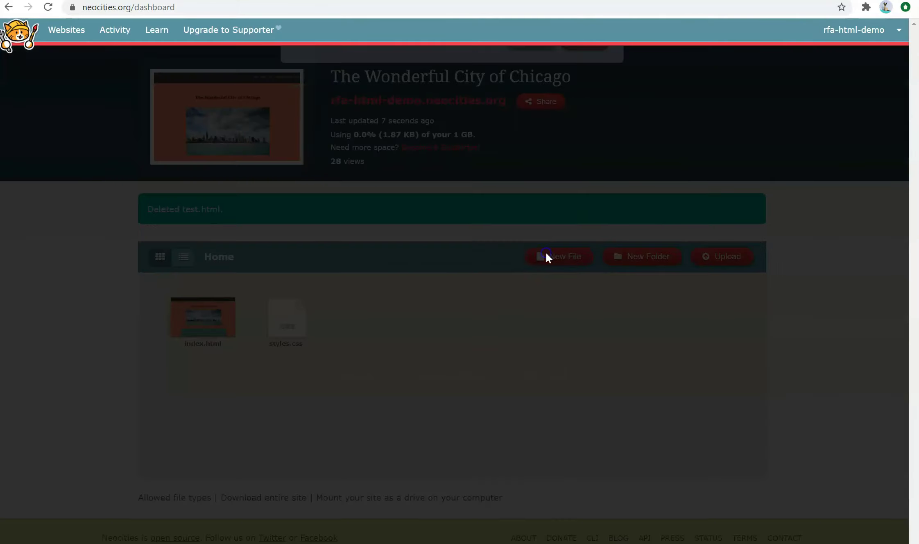
pyautogui.click(609, 144)
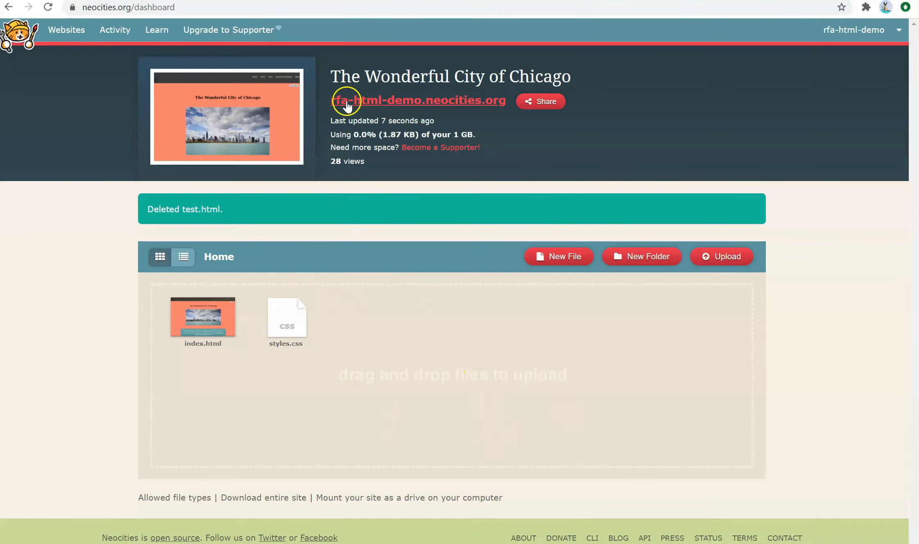
pyautogui.moveTo(330, 103); pyautogui.dragTo(504, 102)
pyautogui.click(452, 209)
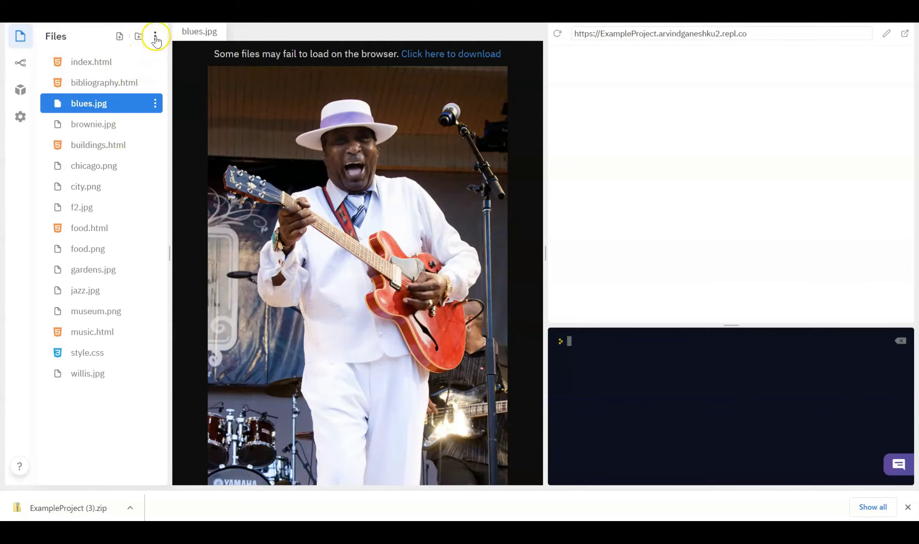
# Download the Replit project as ExampleProject (2).zip and show it in File Explorer
pyautogui.click(155, 36)
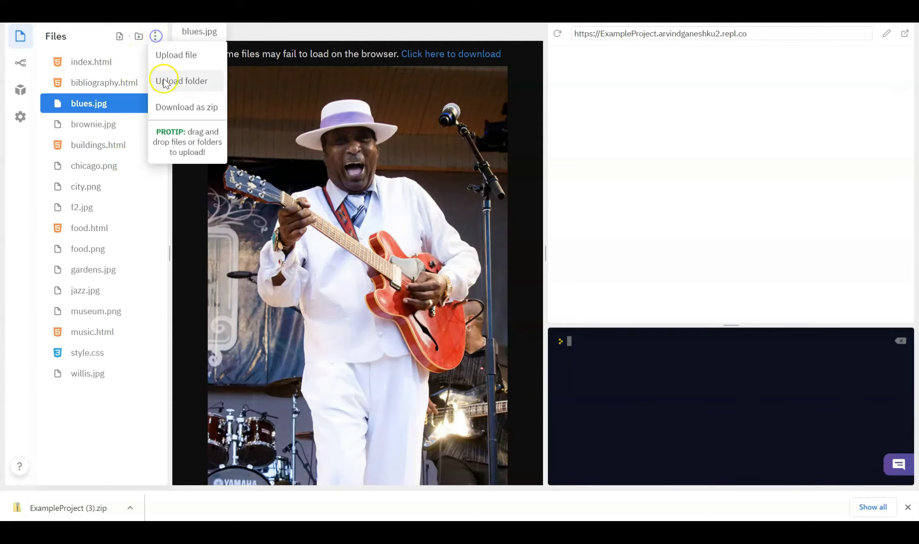
pyautogui.click(173, 108)
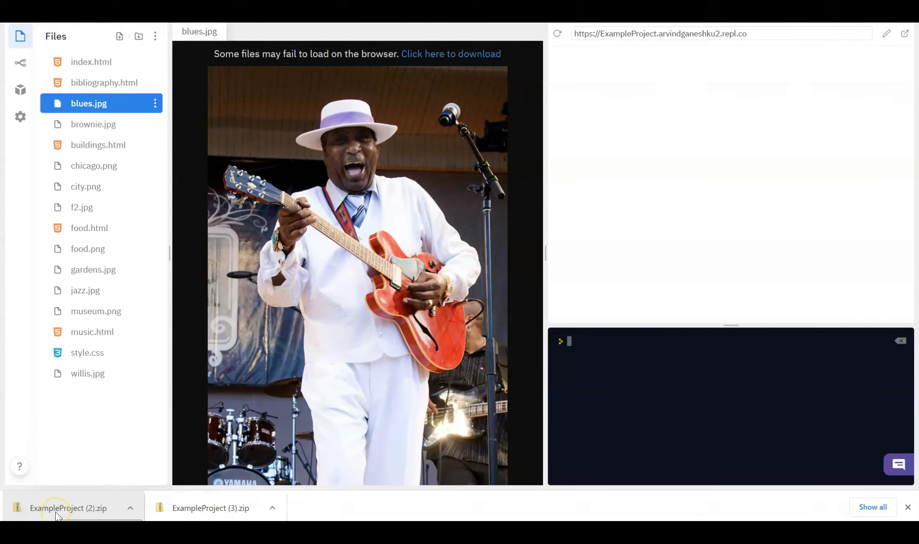
pyautogui.click(65, 440)
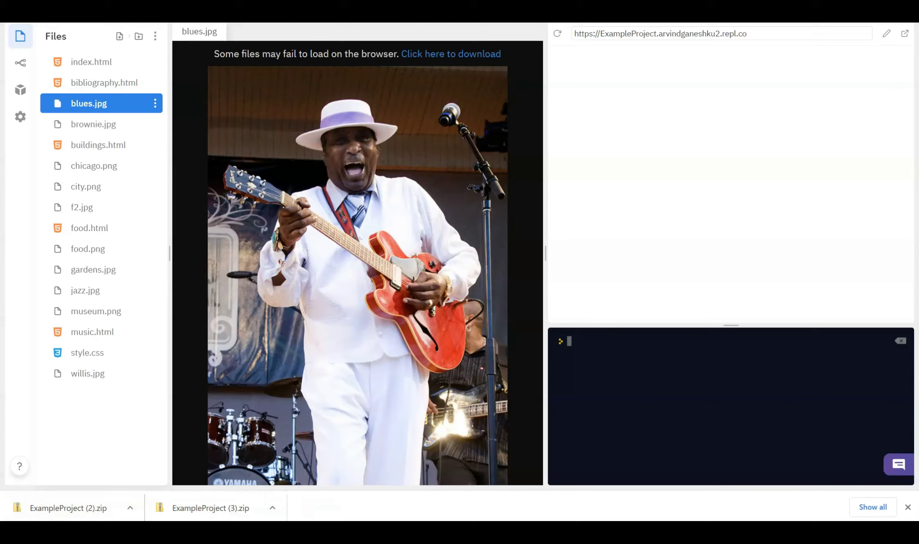
pyautogui.click(92, 454)
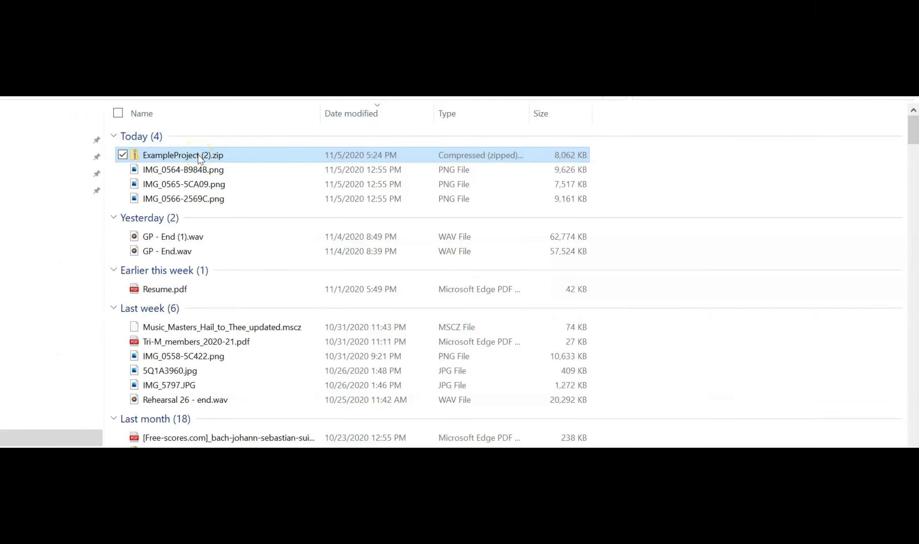
# Extract ExampleProject (2).zip to its suggested folder and open the new ExampleProject (2) folder
pyautogui.click(229, 150)
pyautogui.rightClick(226, 155)
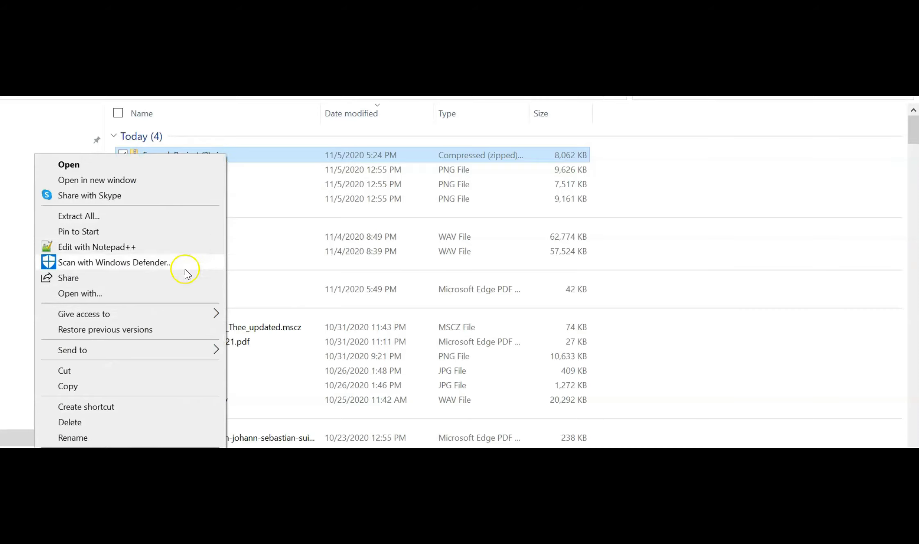
pyautogui.click(243, 158)
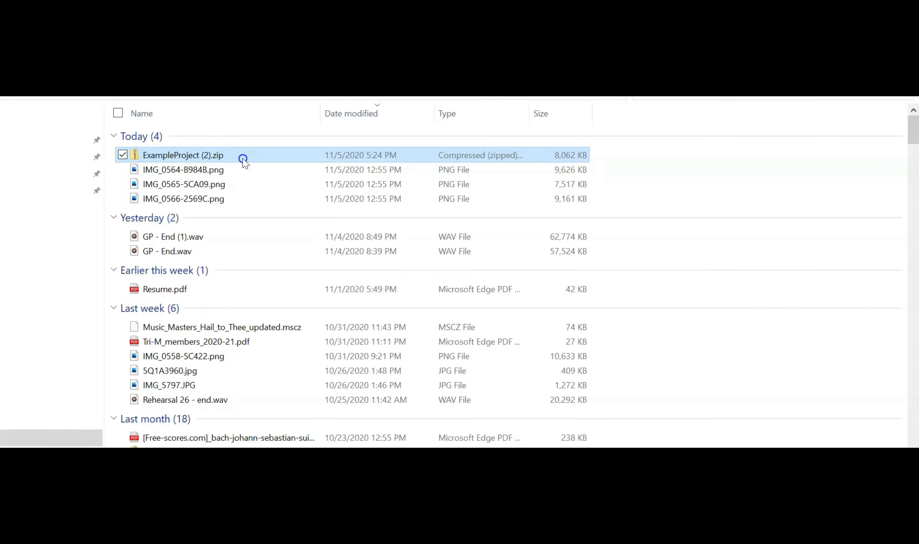
pyautogui.click(261, 160)
pyautogui.rightClick(262, 161)
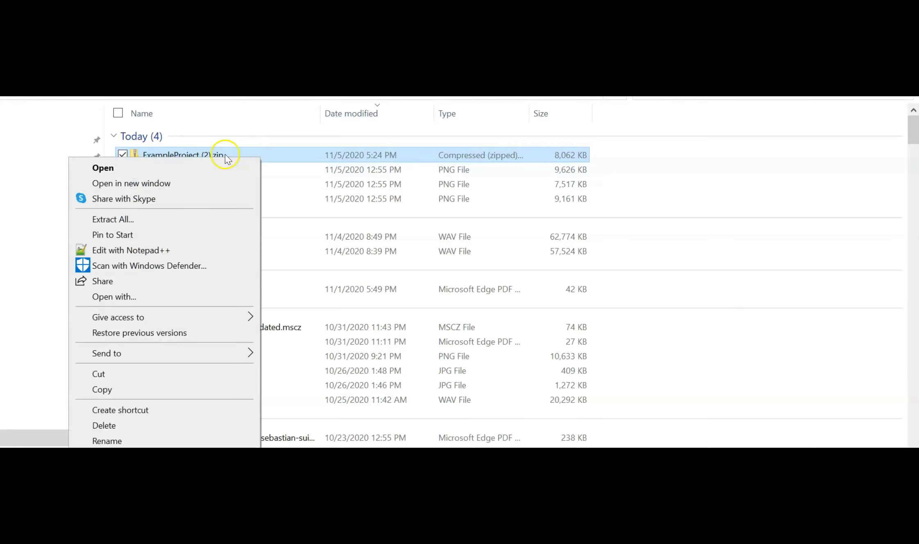
pyautogui.rightClick(245, 154)
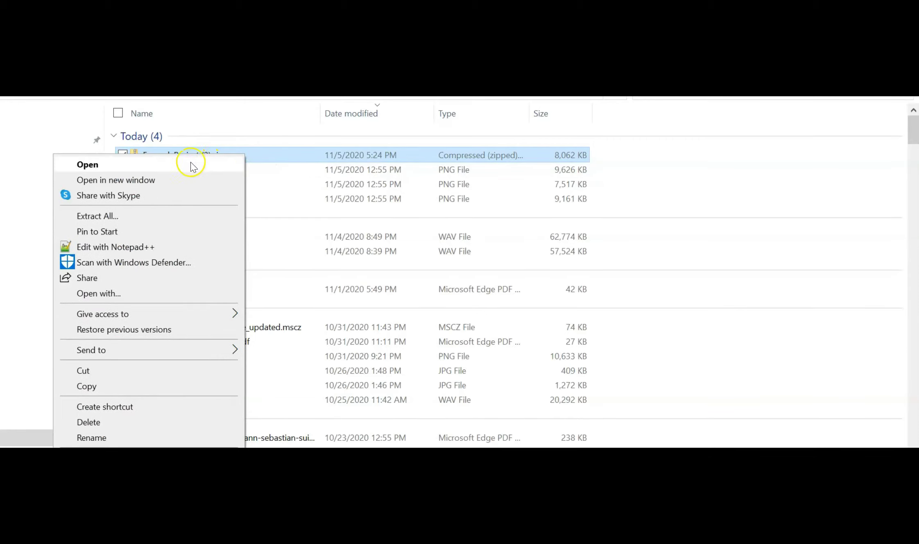
pyautogui.click(128, 216)
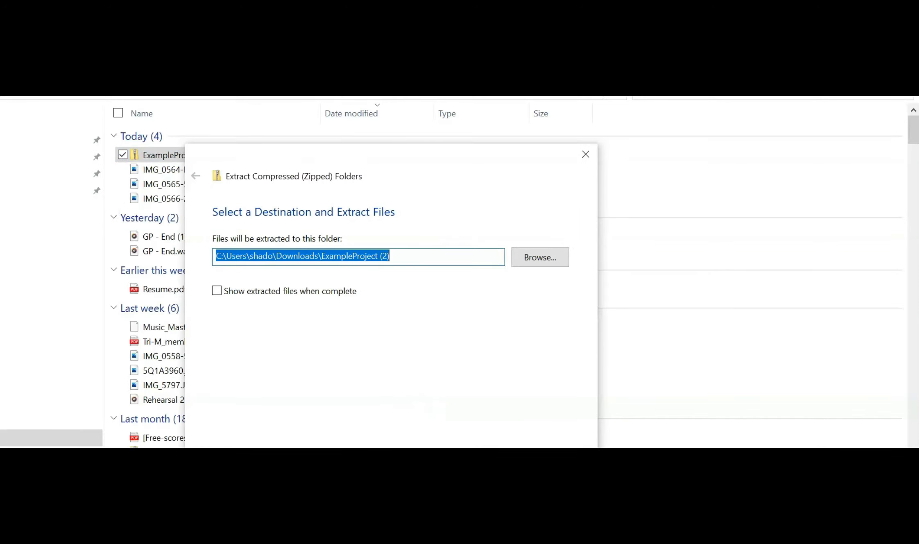
pyautogui.press('Return')
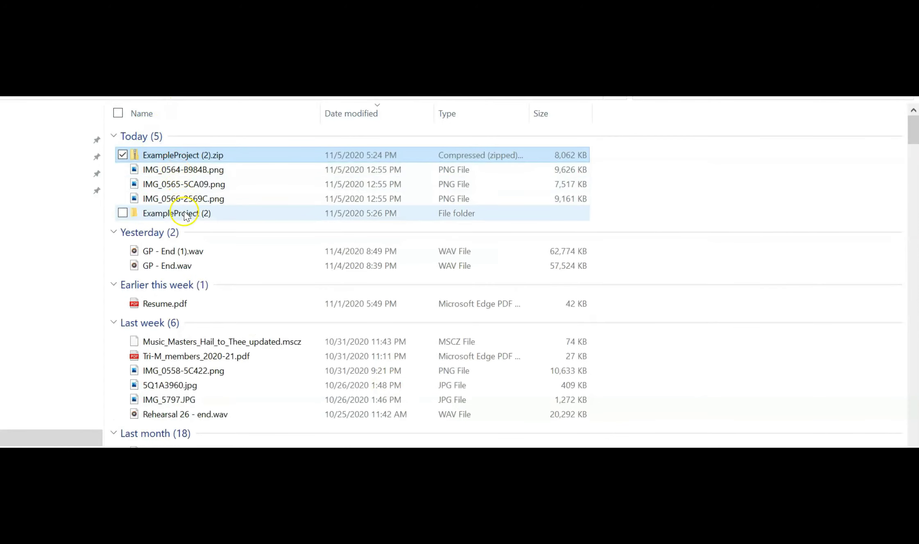
pyautogui.moveTo(185, 214)
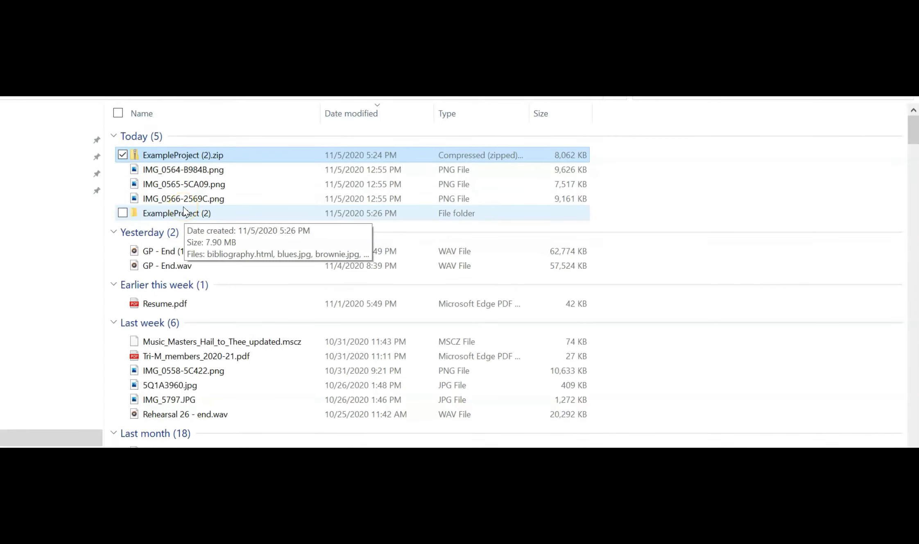
pyautogui.click(184, 212)
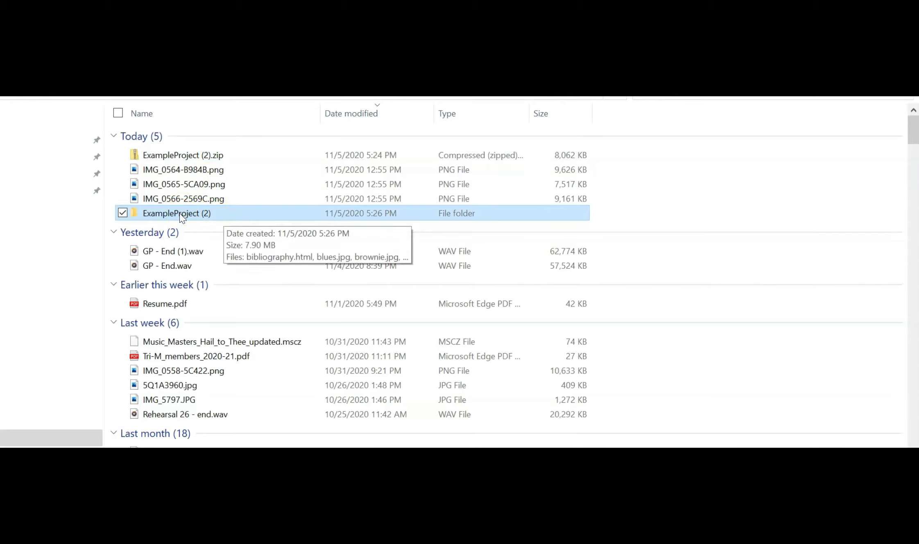
pyautogui.doubleClick(198, 213)
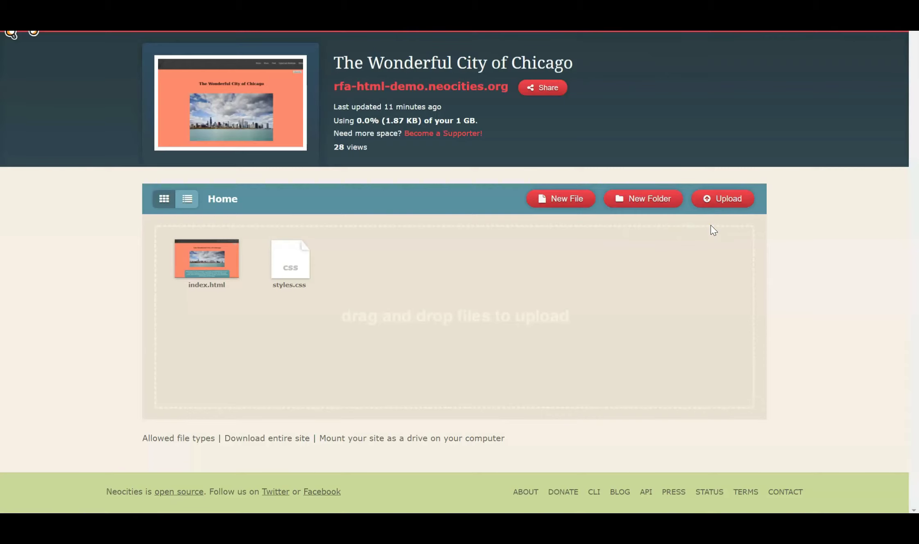
# Open the Upload file picker and browse the ExampleProject (2) folder
pyautogui.click(724, 190)
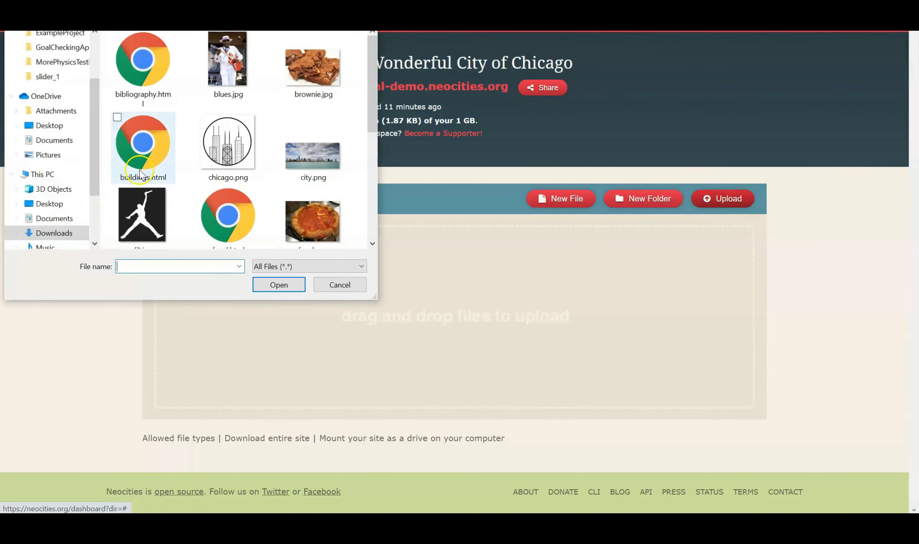
pyautogui.click(370, 87)
pyautogui.moveTo(370, 87); pyautogui.dragTo(362, 209)
pyautogui.scroll(5, 362, 209)
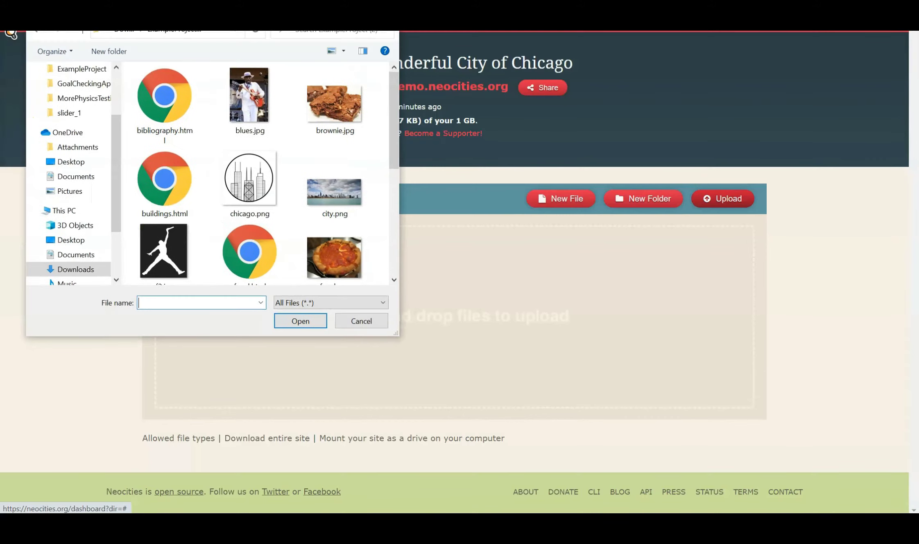
pyautogui.scroll(-3, 301, 127)
pyautogui.scroll(3, 293, 213)
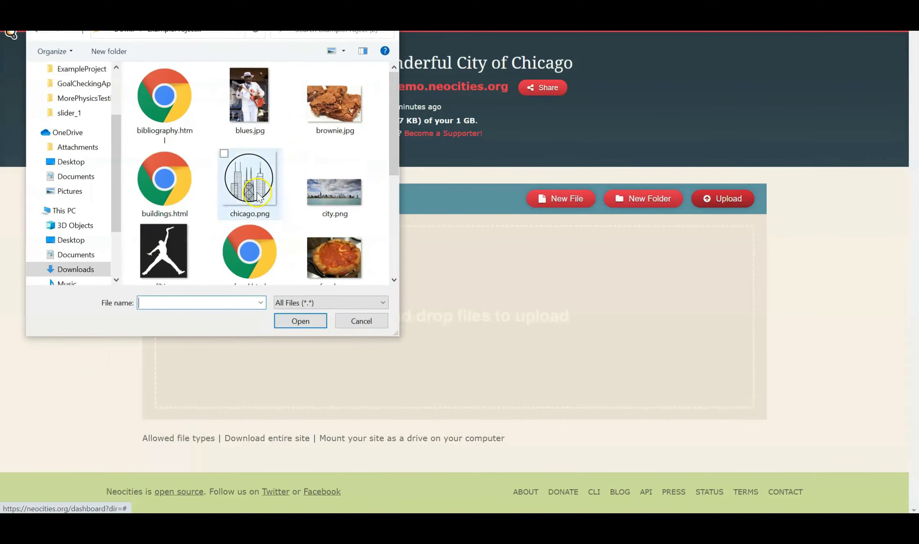
pyautogui.moveTo(119, 147); pyautogui.dragTo(114, 186)
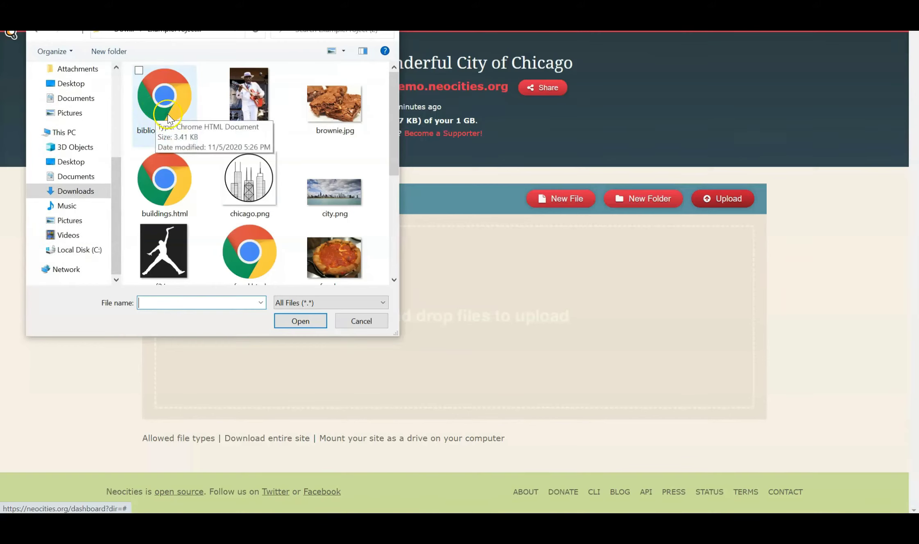
# Select all files in ExampleProject (2) with Ctrl+A and upload them to the site
pyautogui.click(156, 115)
pyautogui.keyDown('ctrl'); pyautogui.click(252, 87); pyautogui.keyUp('ctrl')
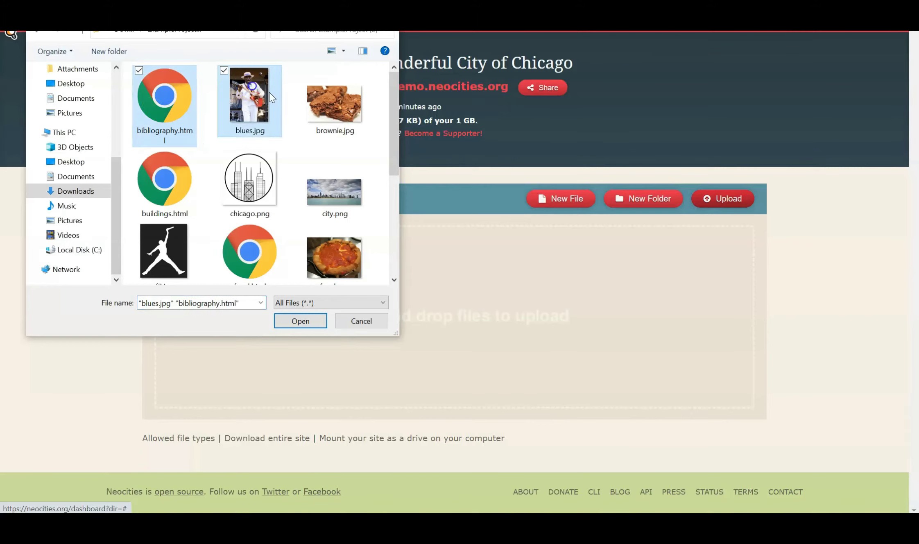
pyautogui.click(329, 103)
pyautogui.keyDown('ctrl'); pyautogui.click(192, 117); pyautogui.keyUp('ctrl')
pyautogui.hotkey('ctrl', 'a')
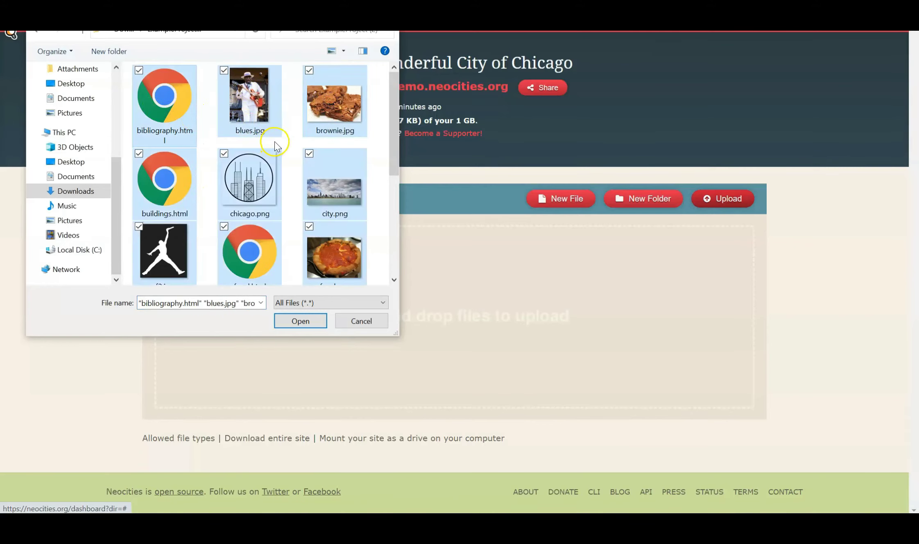
pyautogui.scroll(-3, 277, 148)
pyautogui.scroll(3, 279, 152)
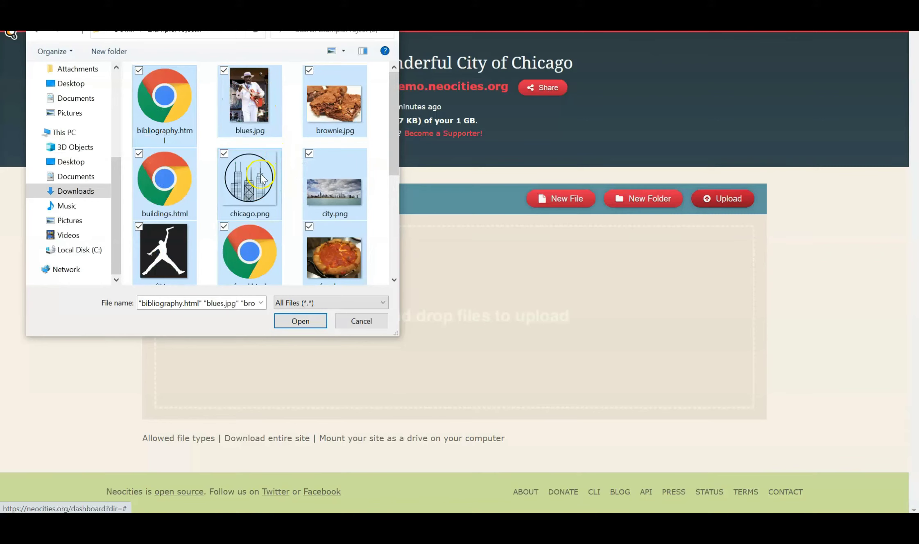
pyautogui.scroll(-3, 282, 164)
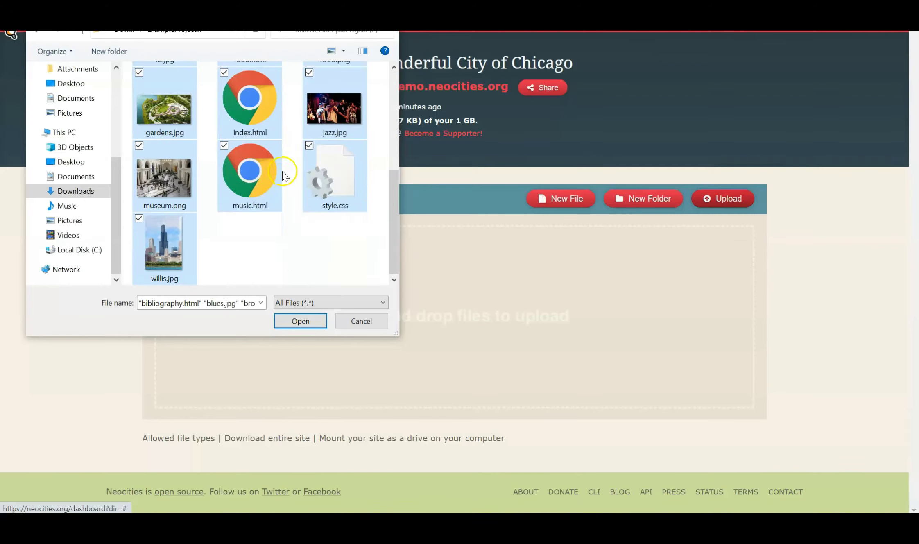
pyautogui.click(304, 322)
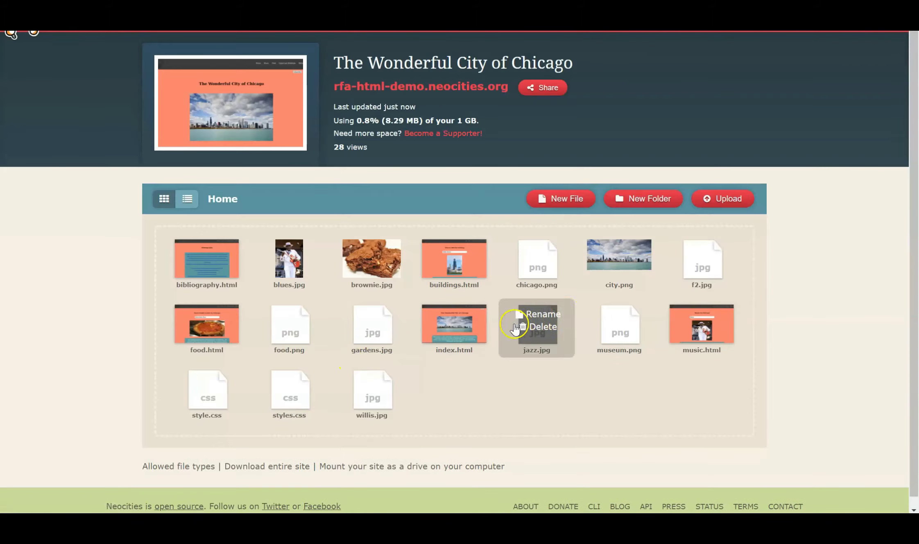
# Switch the Home file panel to list view, scroll the files, then back to thumbnail grid
pyautogui.click(194, 198)
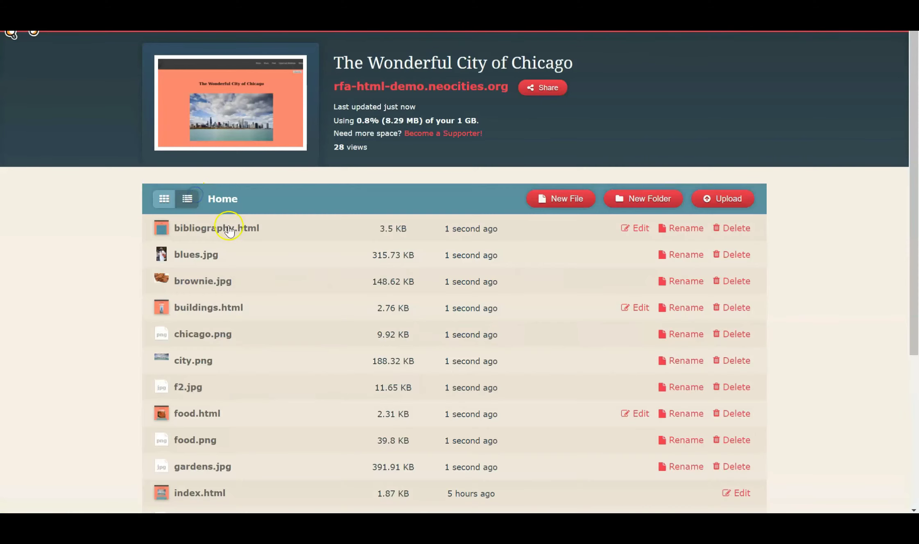
pyautogui.scroll(-3, 236, 236)
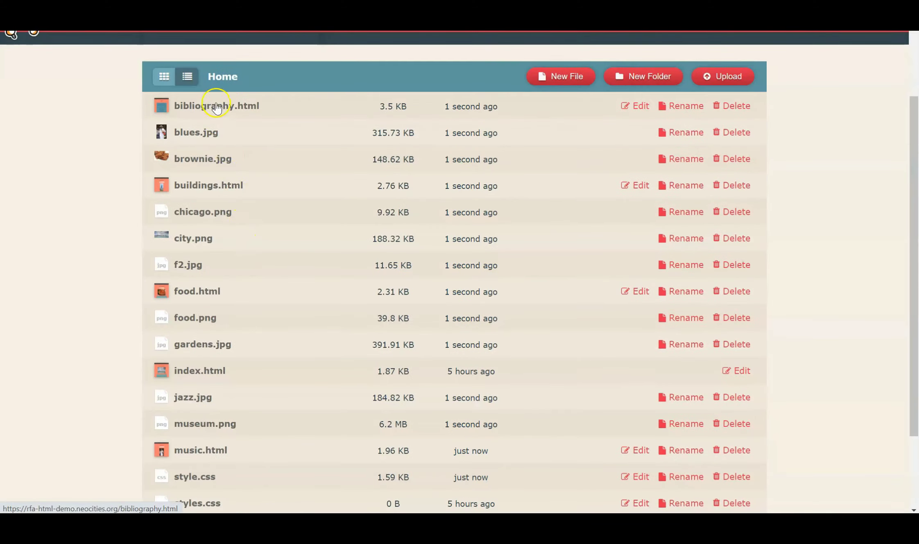
pyautogui.scroll(-2, 216, 104)
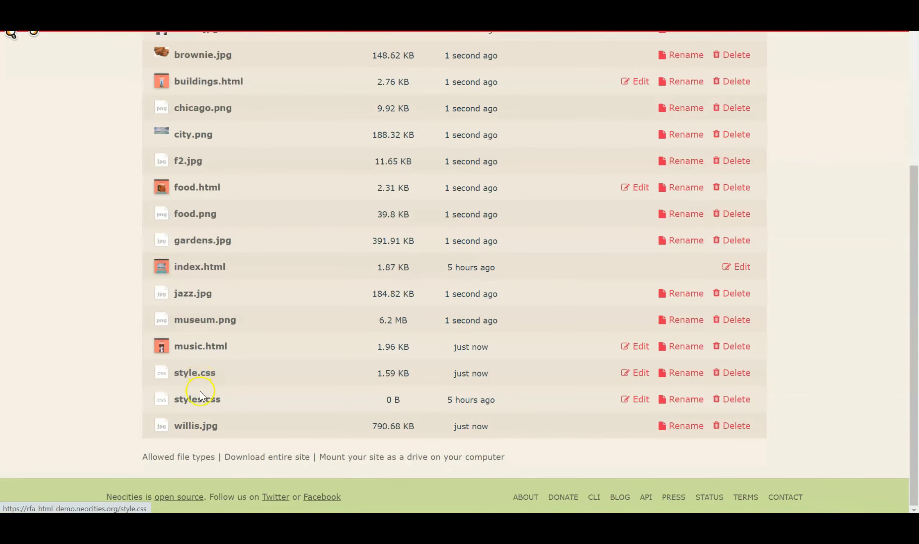
pyautogui.scroll(6, 199, 391)
pyautogui.click(173, 200)
pyautogui.moveTo(218, 279)
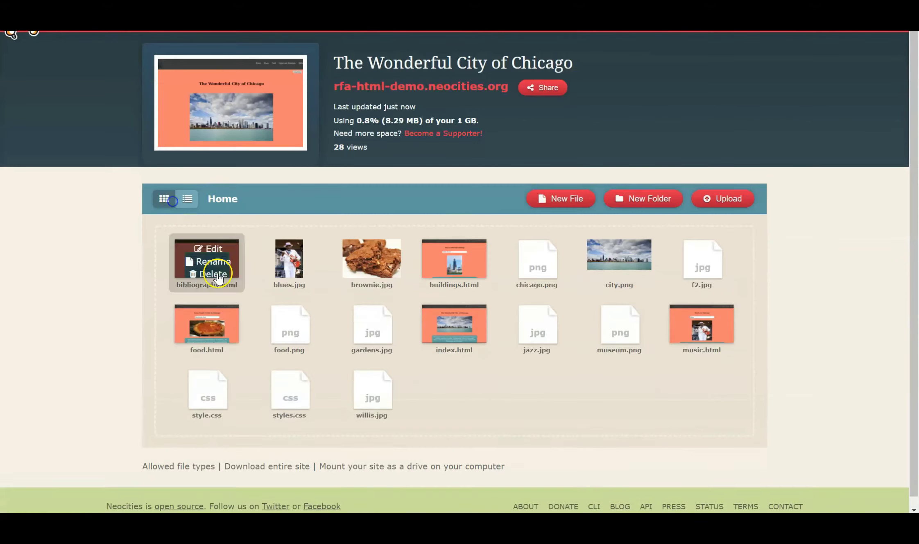
pyautogui.scroll(-1, 218, 278)
# Open style.css in the code editor and scroll through its rules
pyautogui.moveTo(293, 392)
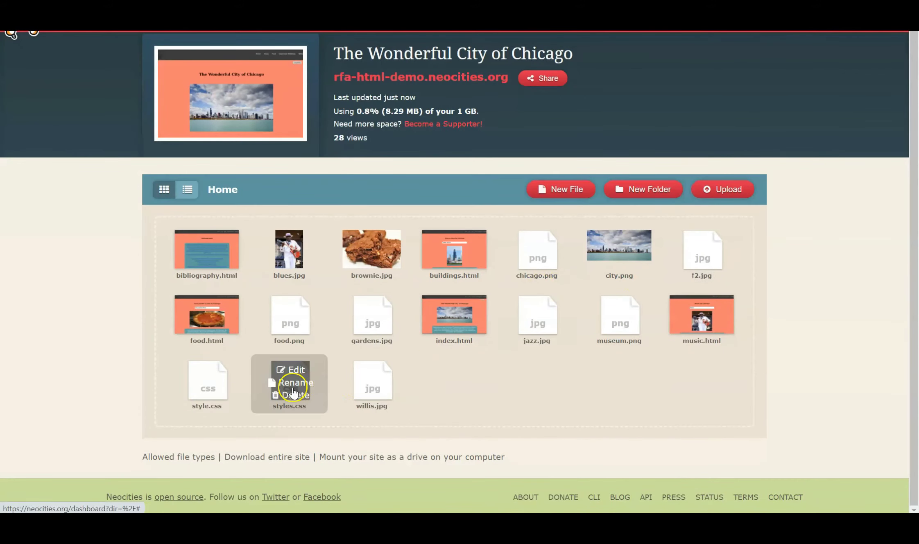
pyautogui.click(220, 370)
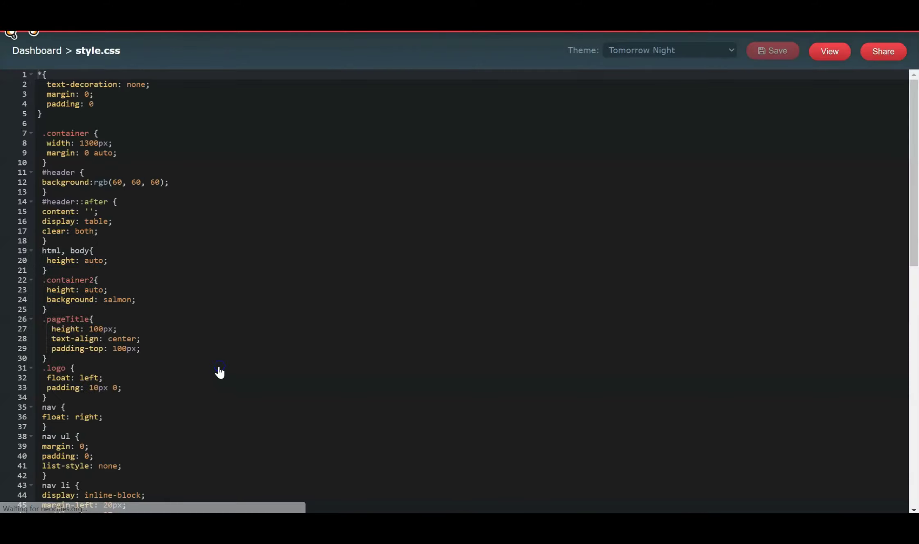
pyautogui.scroll(-2, 137, 289)
pyautogui.scroll(-12, 136, 291)
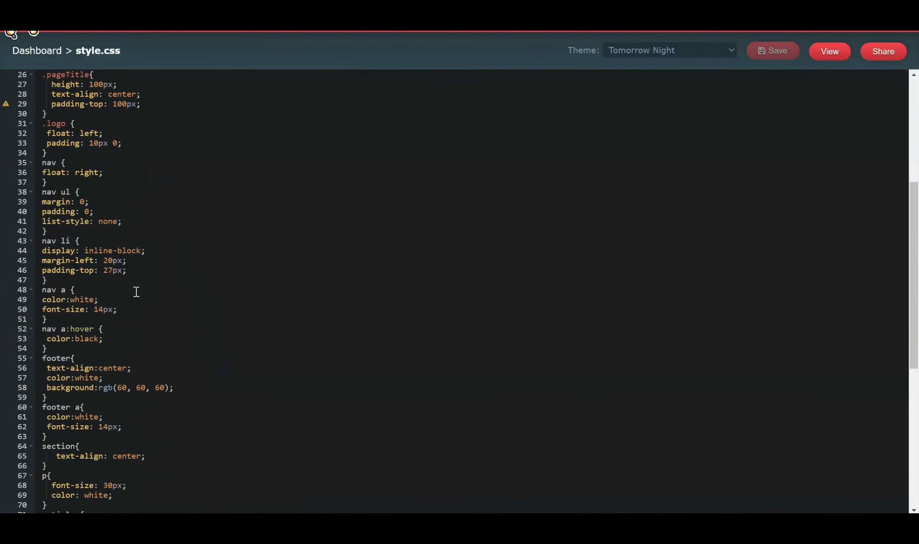
pyautogui.scroll(-5, 136, 292)
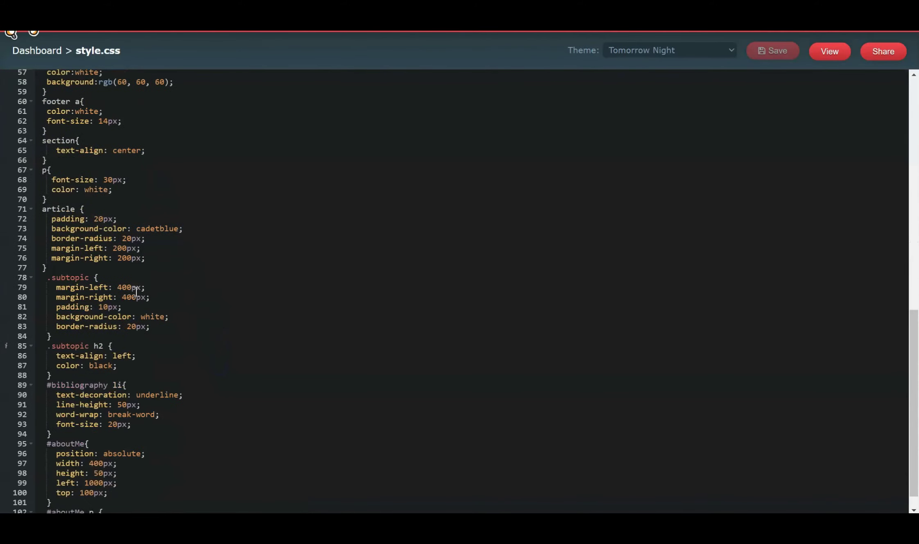
pyautogui.scroll(9, 111, 182)
# Return to the site files and delete the empty styles.css, confirming the deletion
pyautogui.click(64, 48)
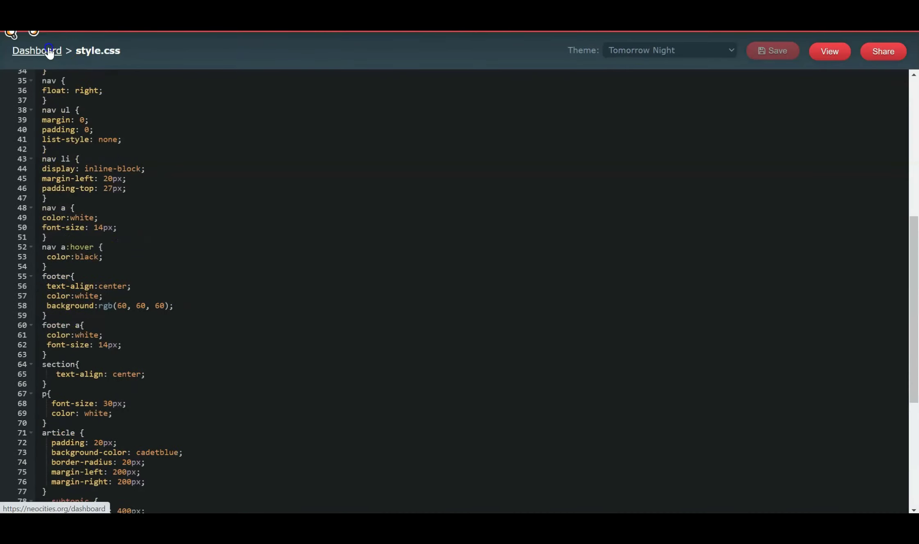
pyautogui.click(214, 378)
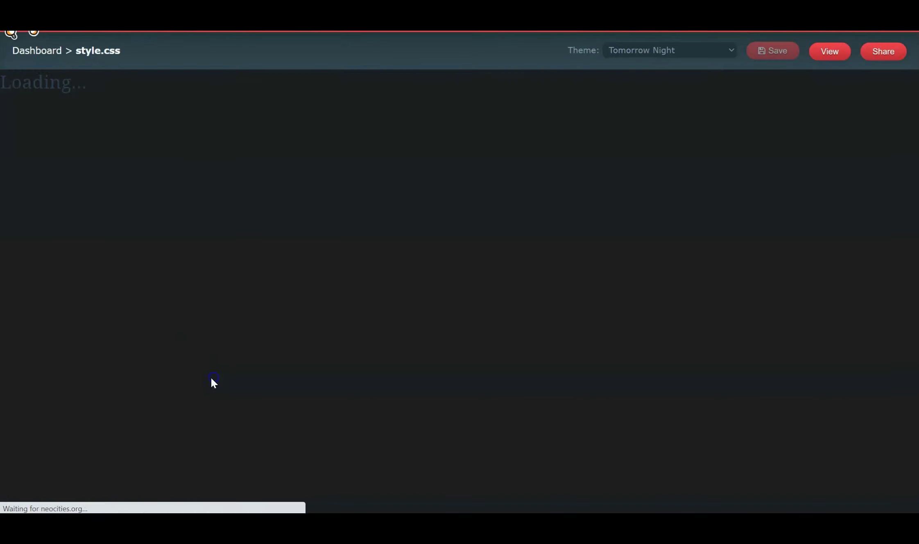
pyautogui.click(37, 51)
pyautogui.moveTo(309, 404)
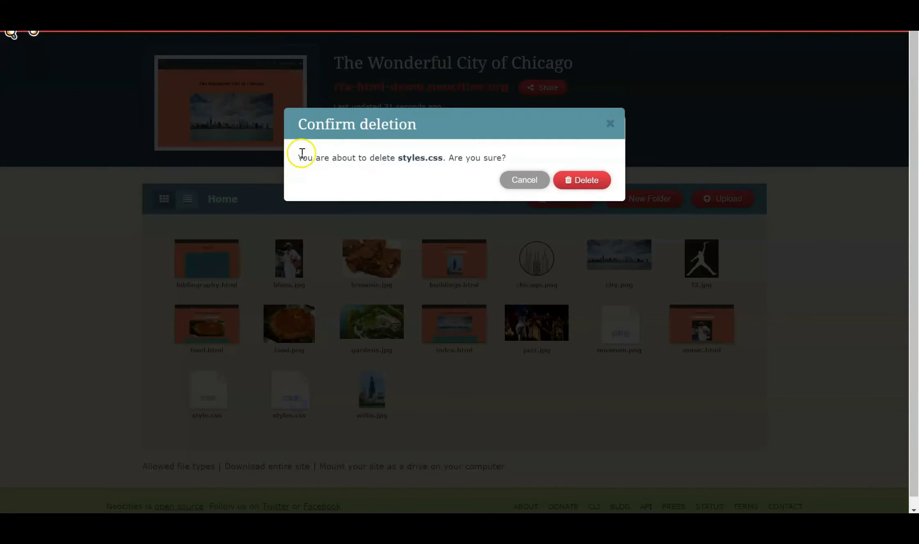
pyautogui.click(574, 179)
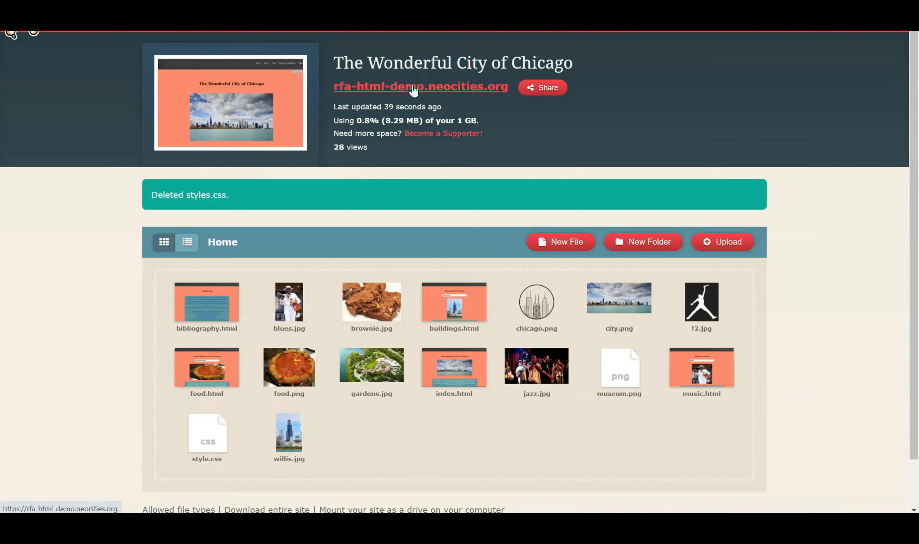
# Open the live Chicago site and visit the Music, Food, Important Buildings, Bibliography and Home pages
pyautogui.click(411, 86)
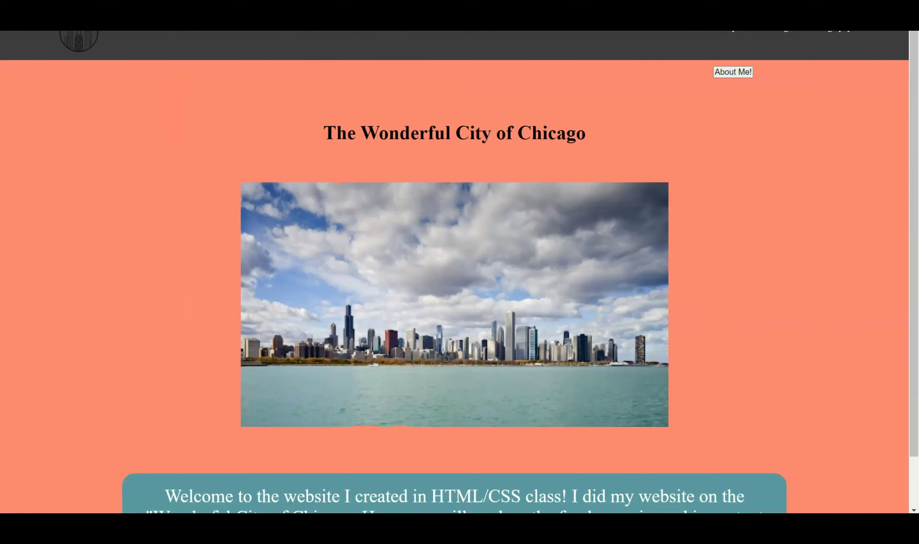
pyautogui.scroll(1, 455, 271)
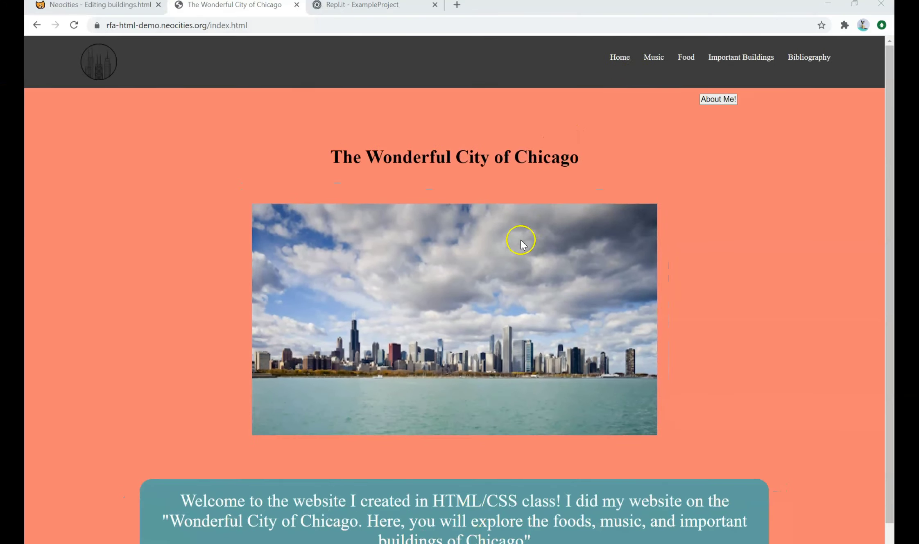
pyautogui.scroll(-1, 524, 245)
pyautogui.scroll(1, 515, 234)
pyautogui.scroll(-1, 529, 193)
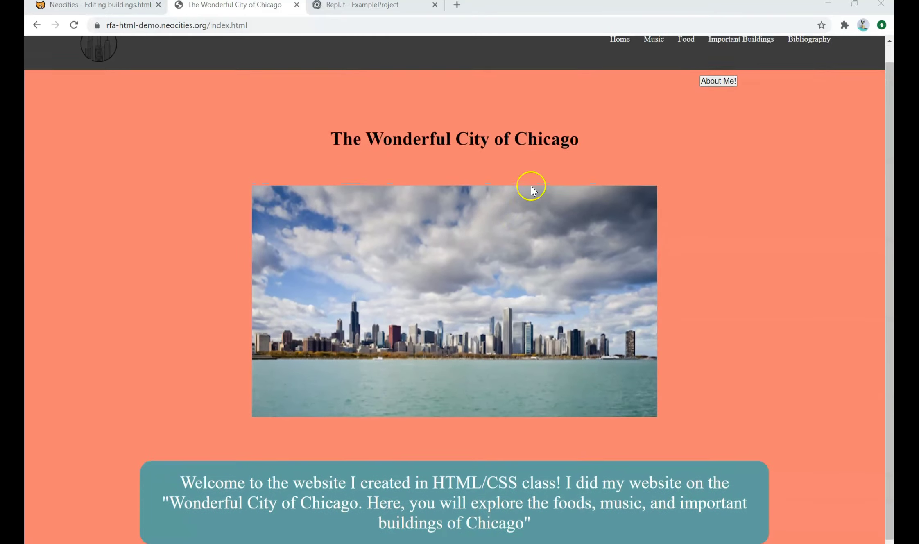
pyautogui.scroll(1, 531, 186)
pyautogui.click(646, 60)
pyautogui.click(681, 58)
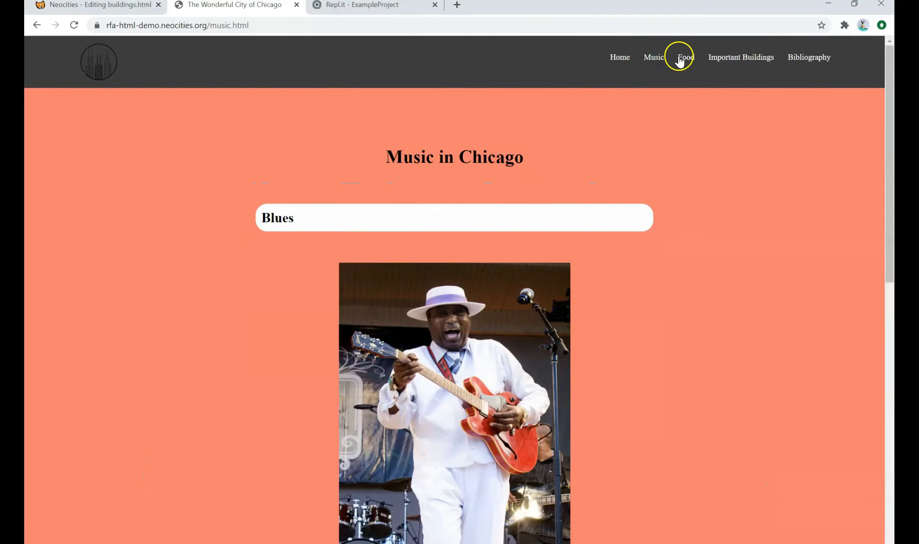
pyautogui.click(765, 56)
pyautogui.click(816, 59)
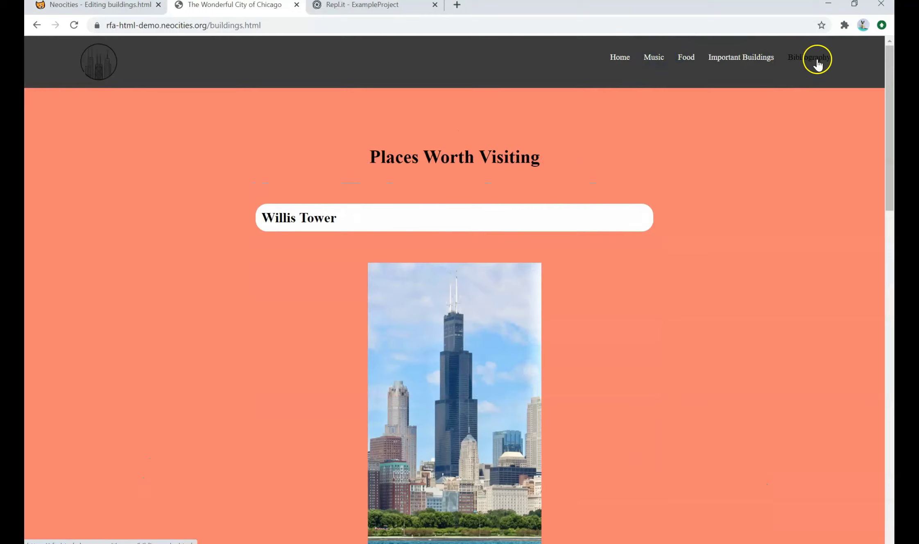
pyautogui.scroll(-3, 561, 287)
pyautogui.scroll(3, 558, 292)
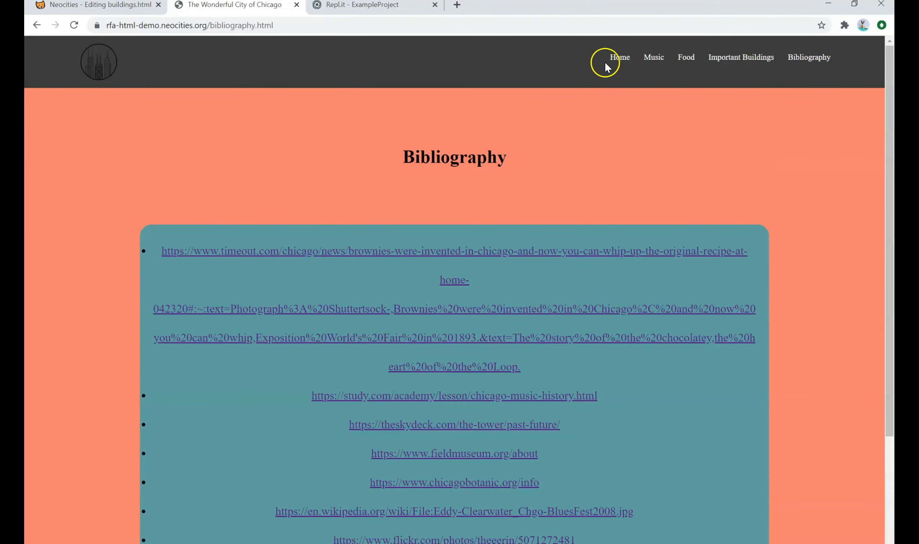
pyautogui.click(619, 60)
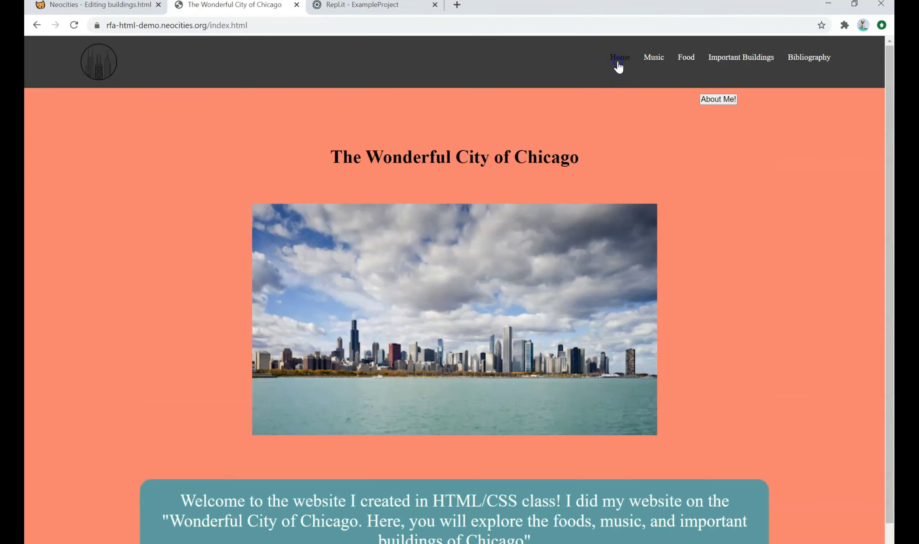
# Reveal the About Me paragraph and select text on the home page, including the heading
pyautogui.click(711, 100)
pyautogui.moveTo(609, 117); pyautogui.dragTo(792, 153)
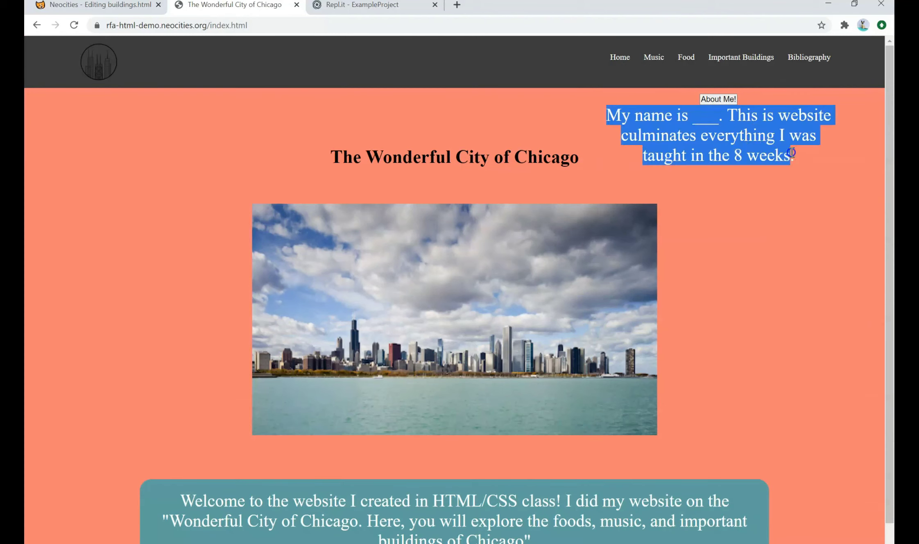
pyautogui.click(740, 152)
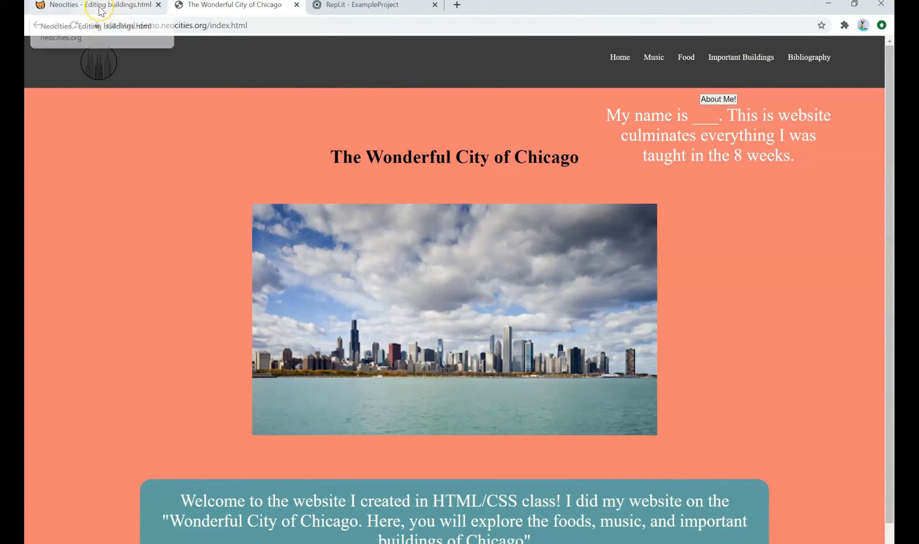
pyautogui.moveTo(318, 159); pyautogui.dragTo(573, 159)
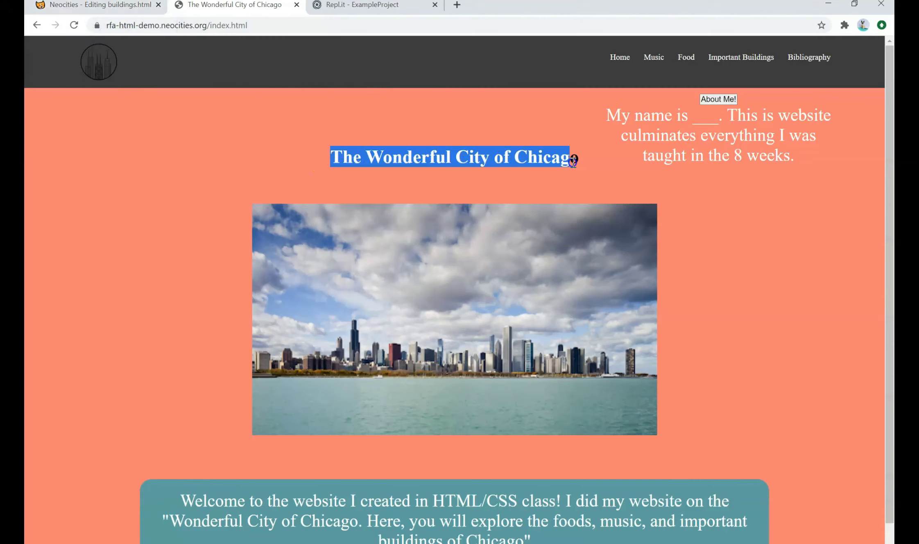
pyautogui.click(577, 162)
pyautogui.moveTo(319, 154); pyautogui.dragTo(577, 161)
pyautogui.click(586, 163)
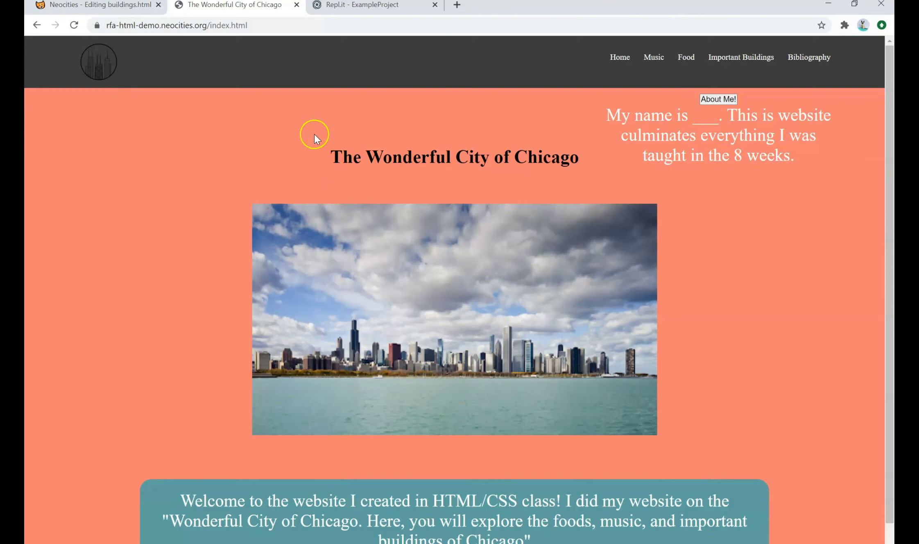
pyautogui.moveTo(328, 155); pyautogui.dragTo(656, 543)
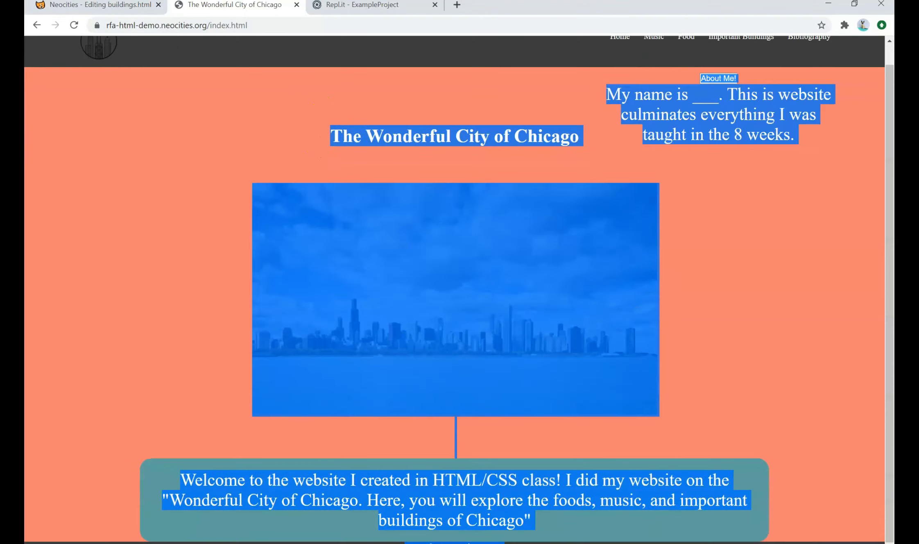
pyautogui.click(584, 508)
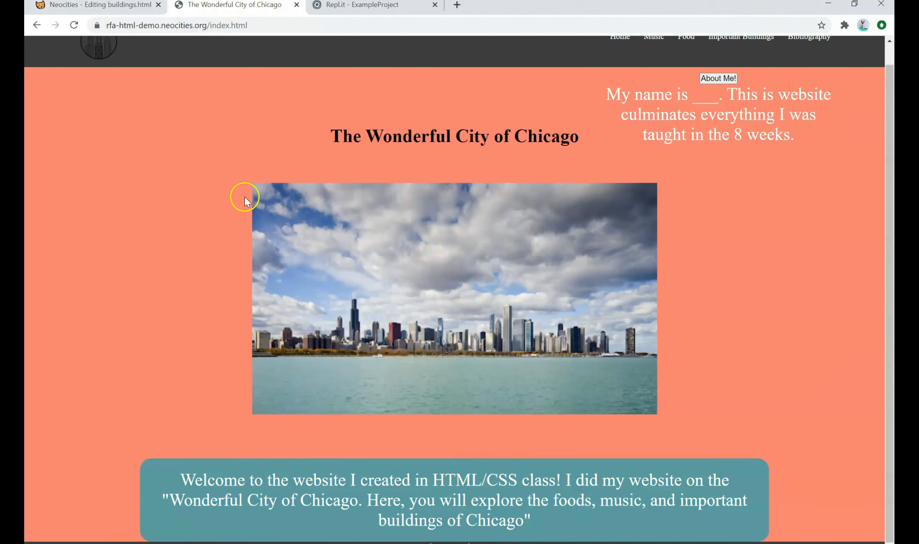
pyautogui.scroll(1, 247, 197)
# Leave the buildings.html editor for the site files, then switch to the live Chicago site
pyautogui.click(82, 12)
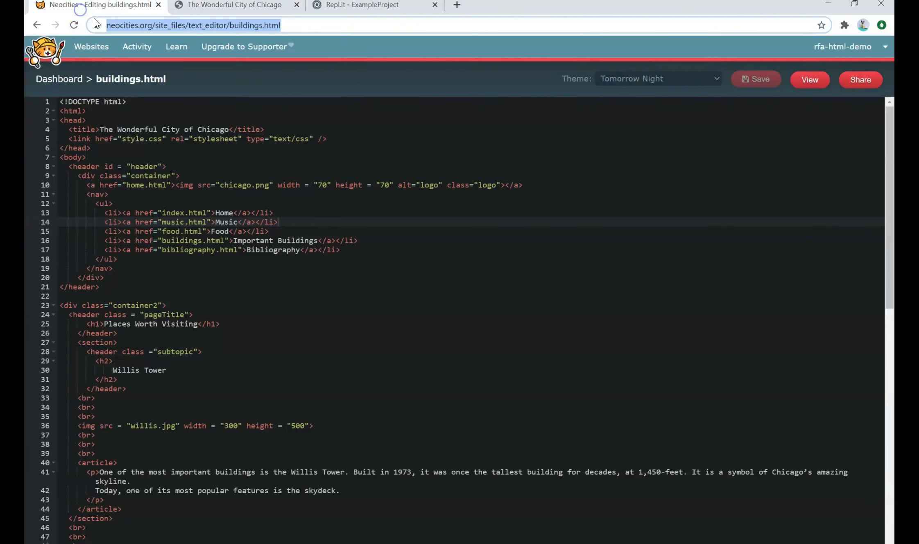
pyautogui.click(68, 81)
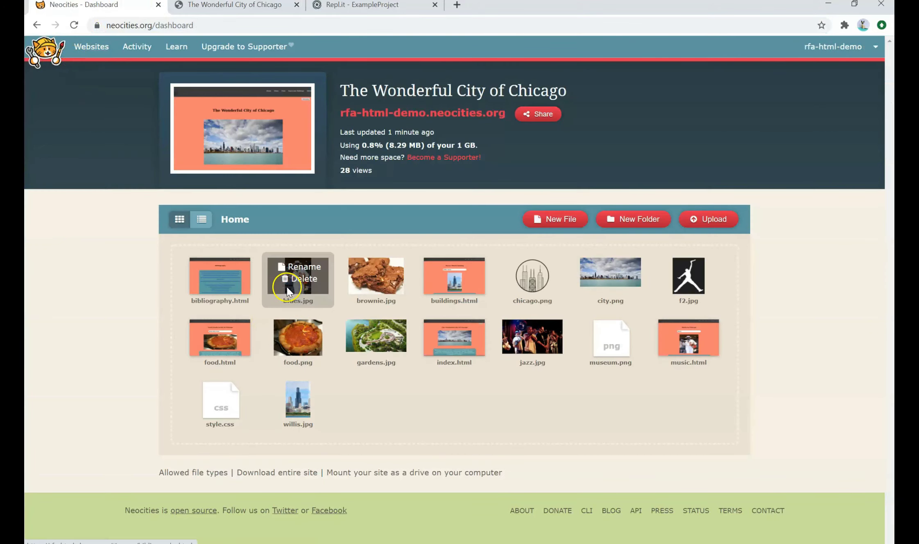
pyautogui.click(236, 7)
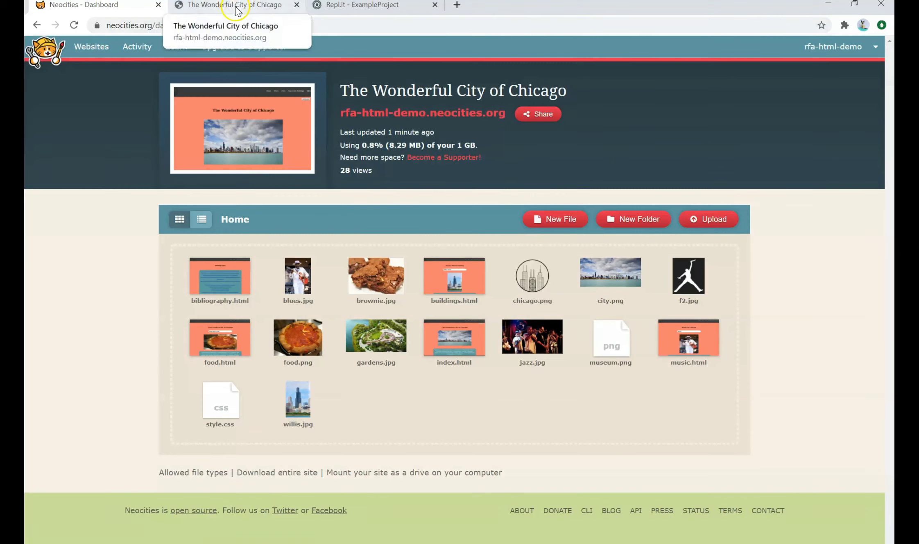
pyautogui.click(235, 8)
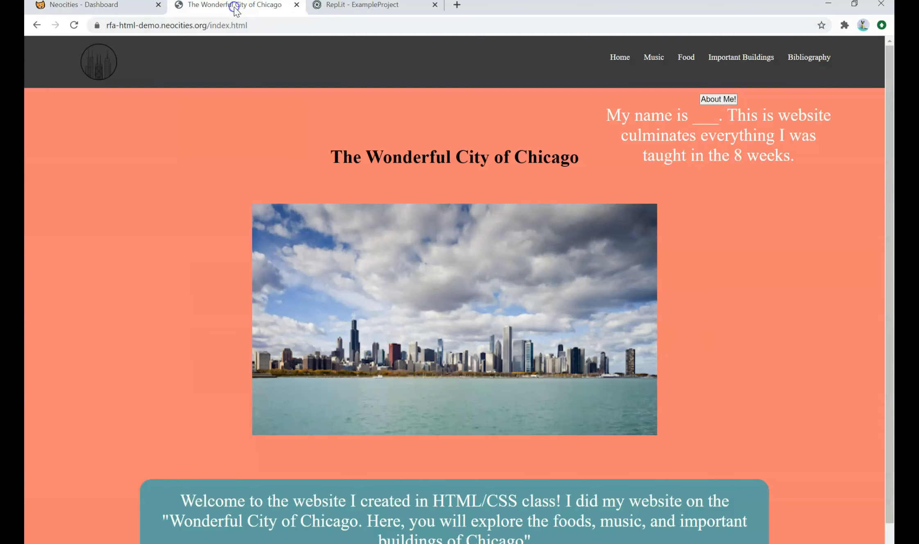
# Select the full rfa-html-demo.neocities.org address in the address bar
pyautogui.click(336, 11)
pyautogui.click(235, 26)
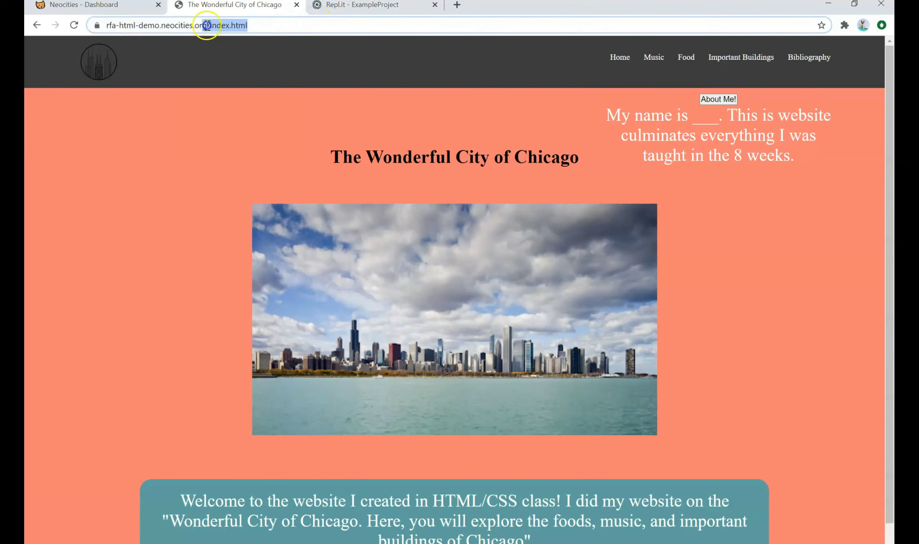
pyautogui.click(283, 27)
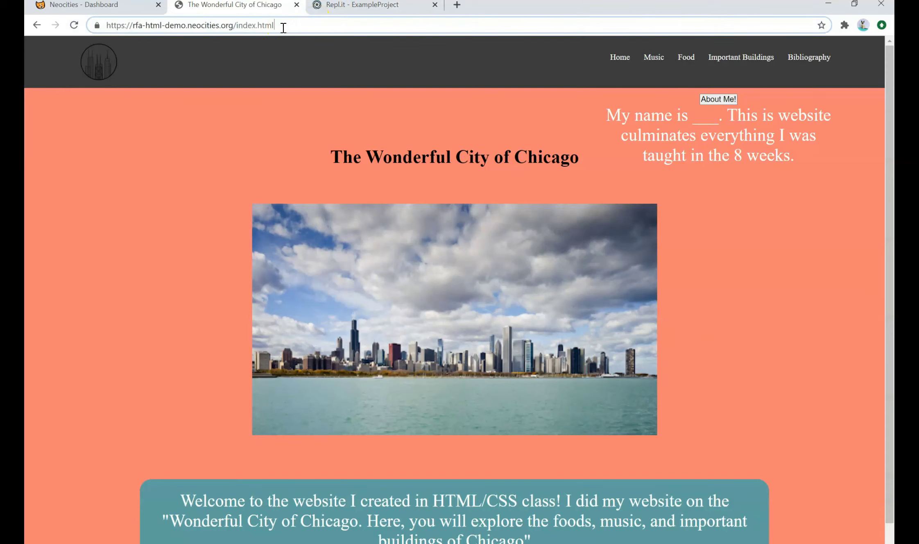
pyautogui.moveTo(283, 27); pyautogui.dragTo(61, 27)
pyautogui.click(401, 24)
pyautogui.moveTo(360, 22); pyautogui.dragTo(111, 32)
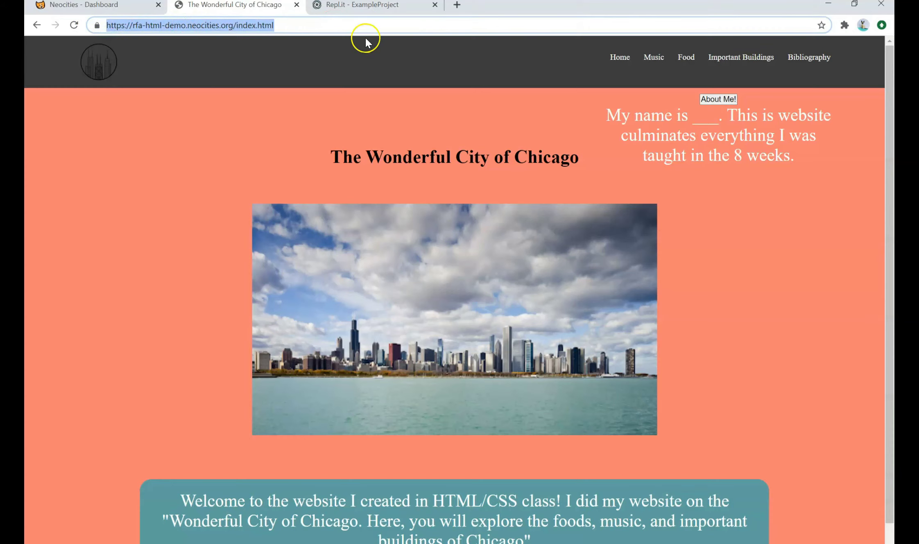
pyautogui.click(360, 25)
pyautogui.tripleClick(309, 26)
pyautogui.click(306, 119)
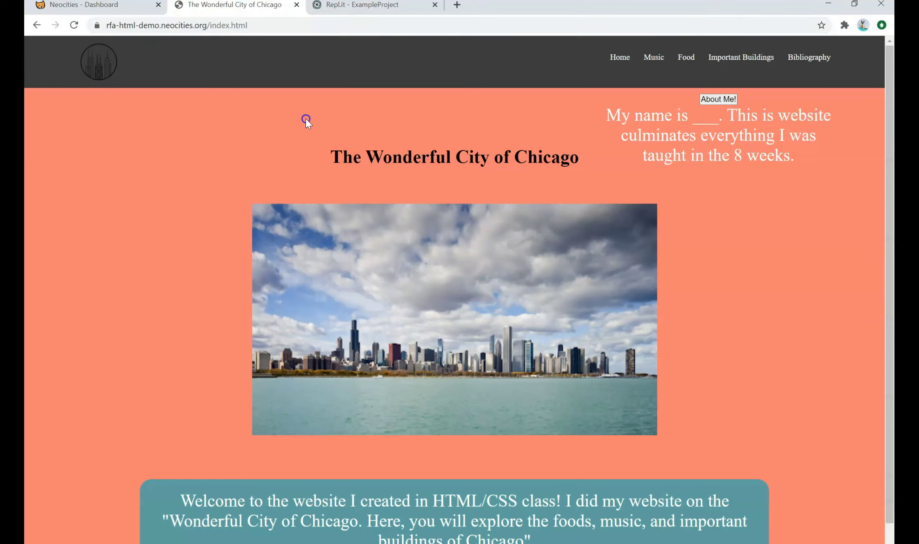
# Switch back and forth between the Neocities dashboard and the live Chicago site
pyautogui.click(67, 5)
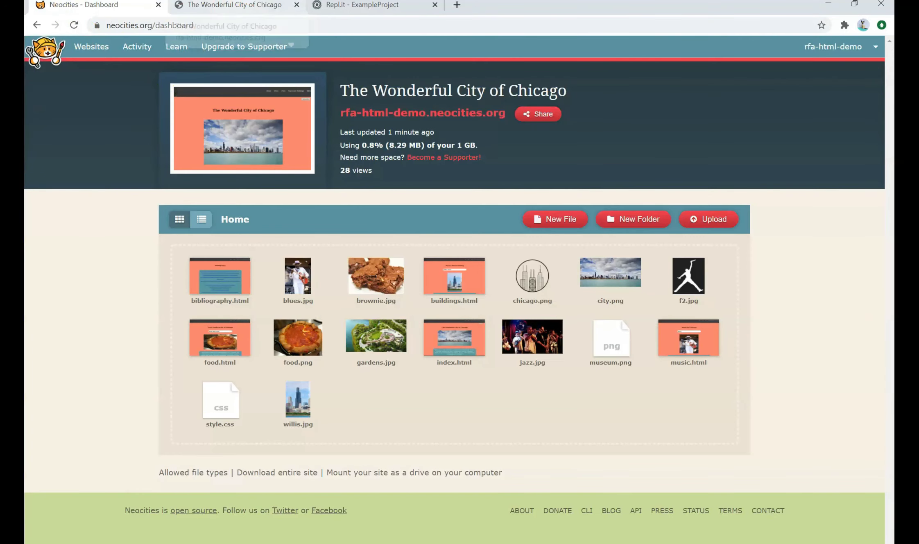
pyautogui.click(237, 5)
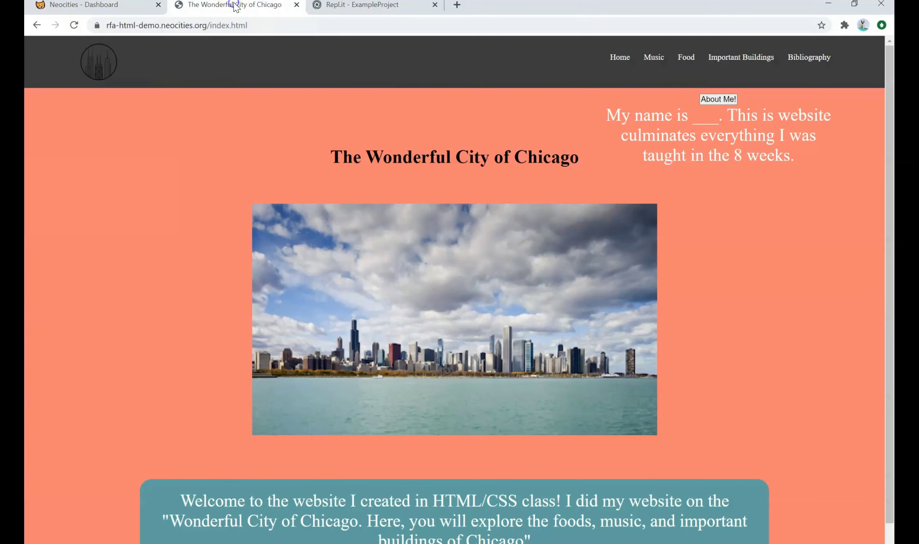
pyautogui.click(90, 6)
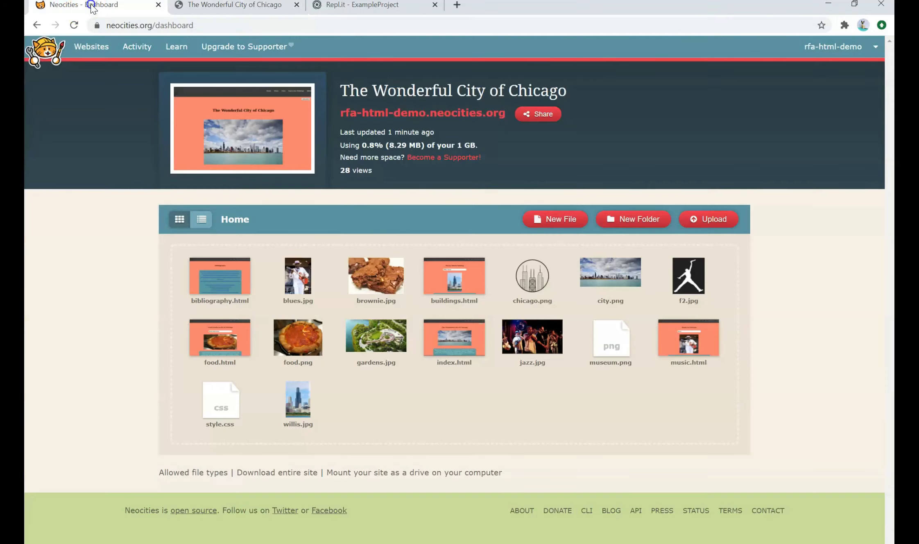
pyautogui.click(230, 6)
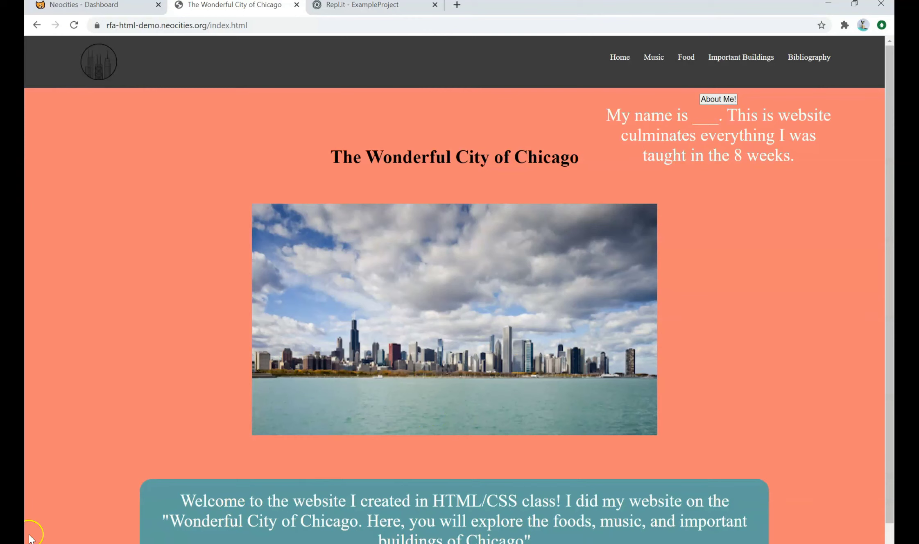
pyautogui.scroll(-1, 359, 330)
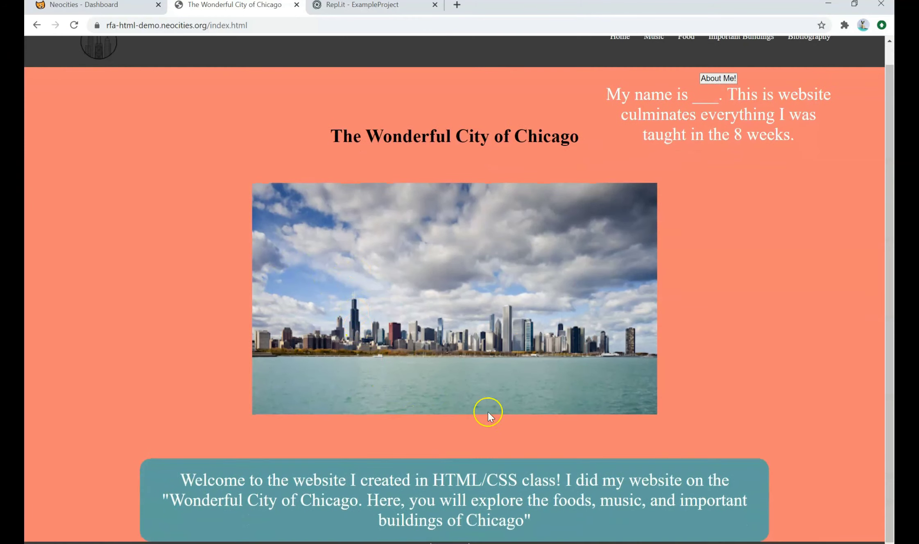
pyautogui.scroll(1, 484, 410)
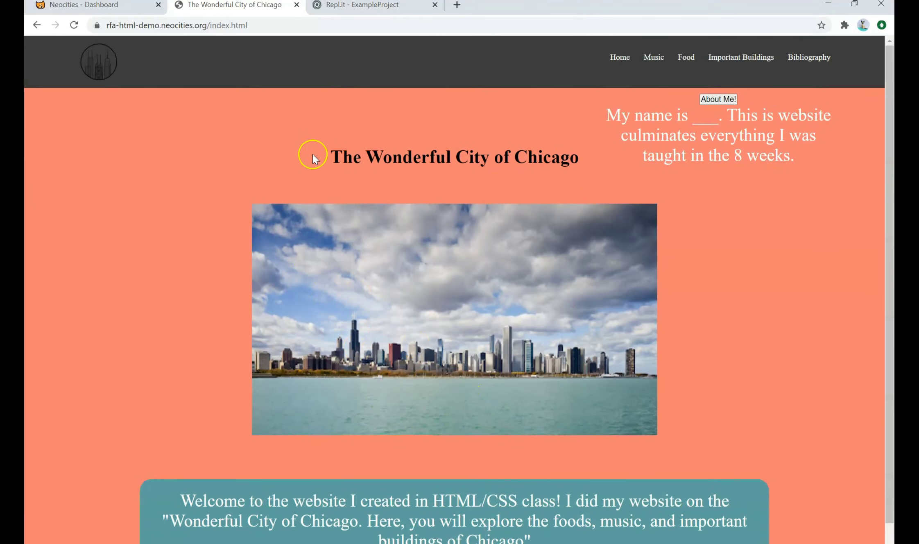
# Scroll through bibliography.html's code in the site editor, then go back to the dashboard
pyautogui.click(73, 5)
pyautogui.moveTo(221, 262)
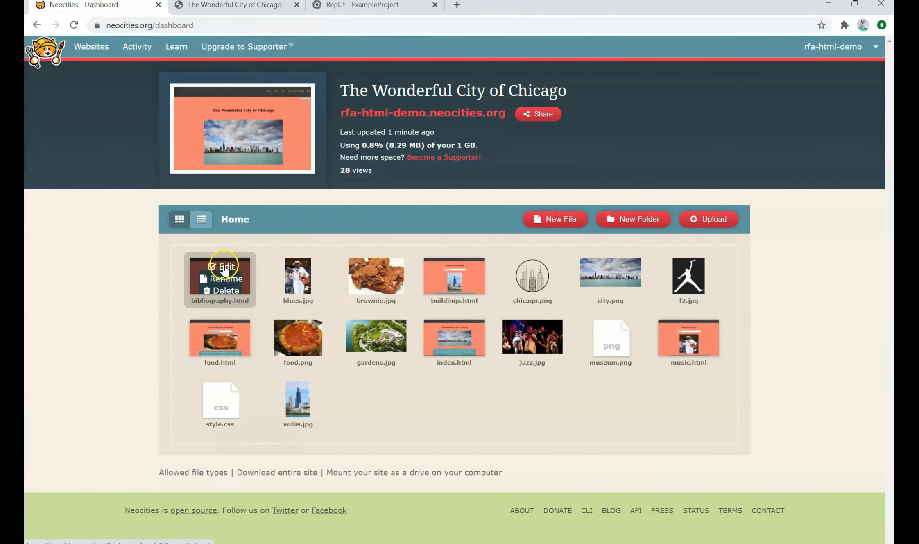
pyautogui.click(226, 267)
pyautogui.scroll(-3, 230, 254)
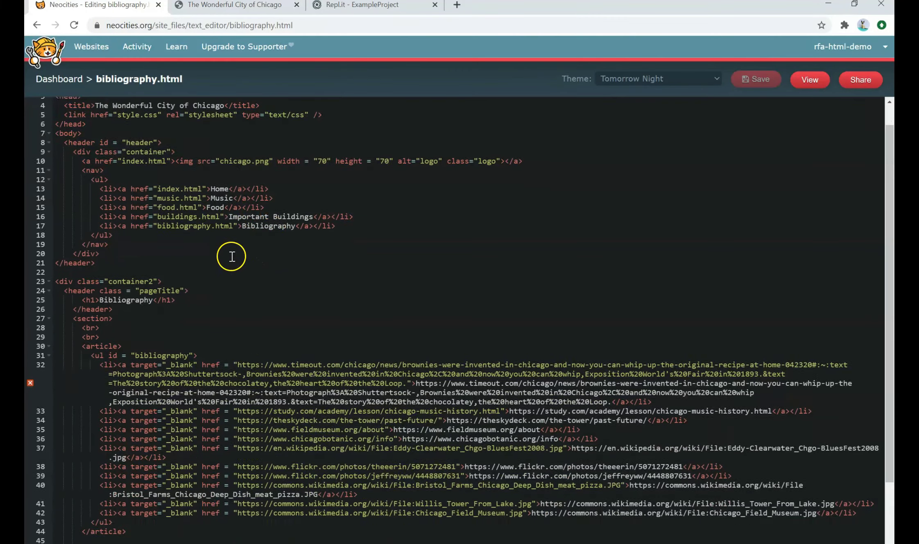
pyautogui.scroll(3, 132, 149)
pyautogui.click(59, 79)
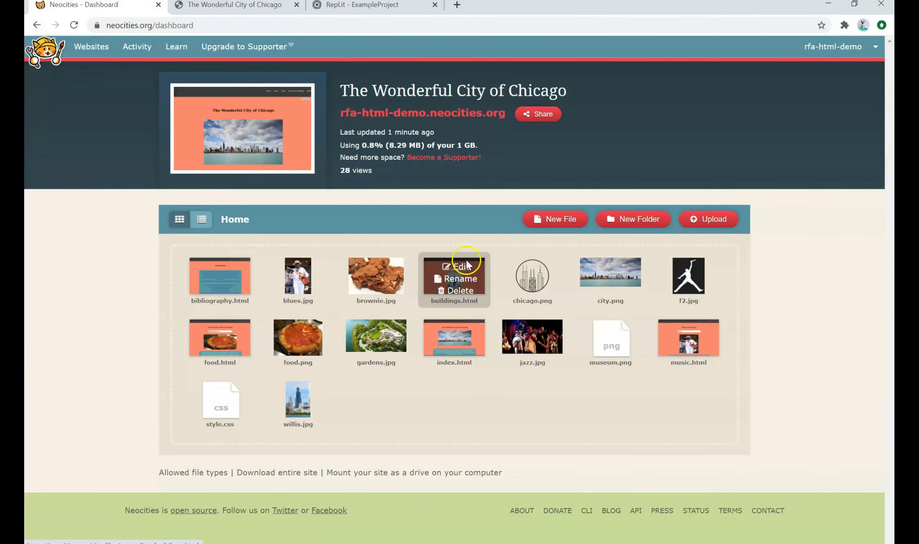
# Look over food.html's code in the editor and return to the dashboard file grid
pyautogui.moveTo(446, 336)
pyautogui.moveTo(213, 270)
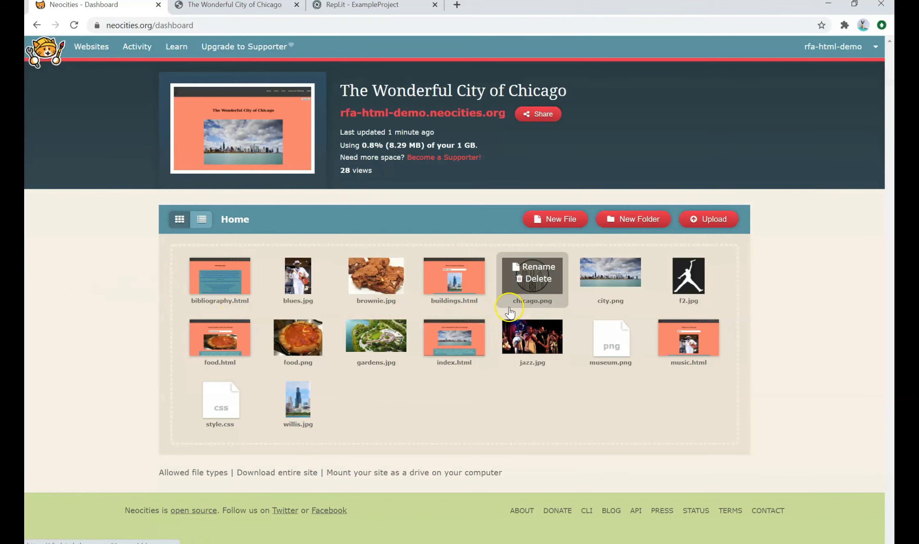
pyautogui.moveTo(453, 271)
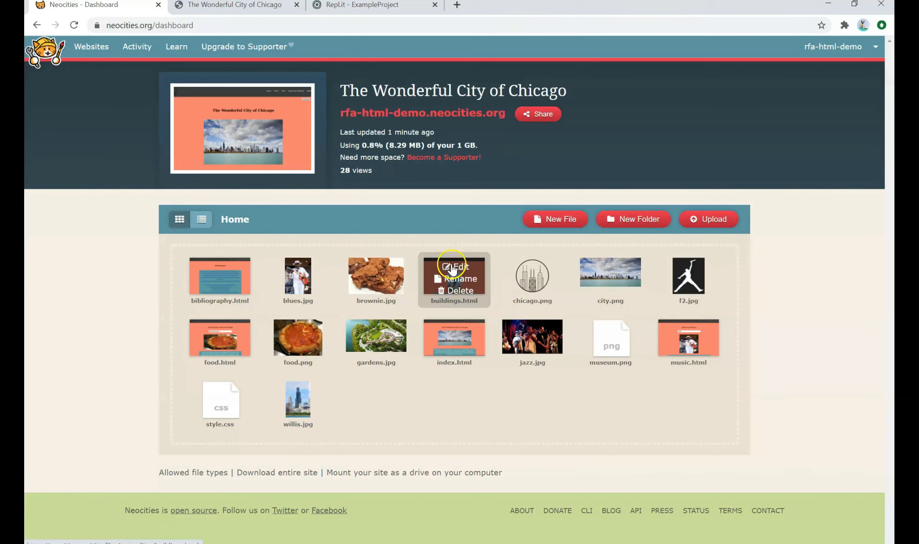
pyautogui.moveTo(218, 331)
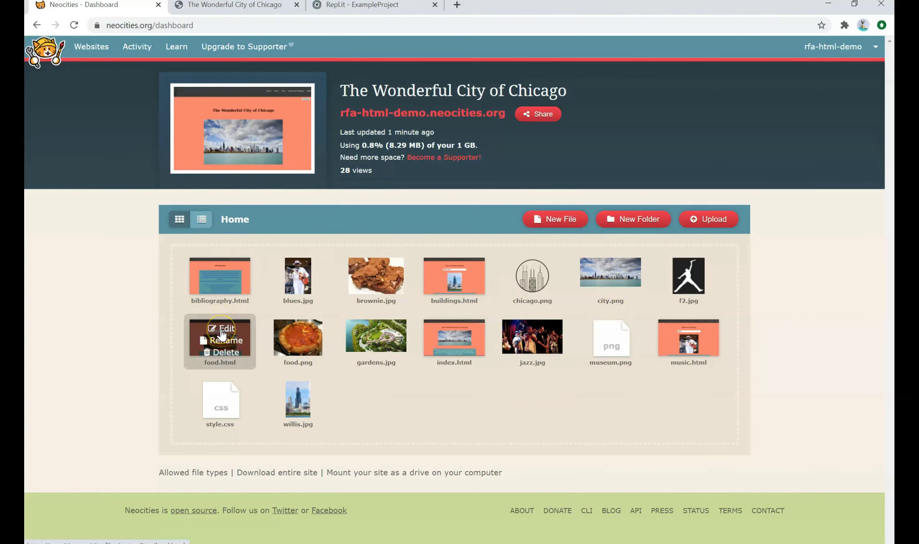
pyautogui.click(222, 330)
pyautogui.scroll(-5, 215, 238)
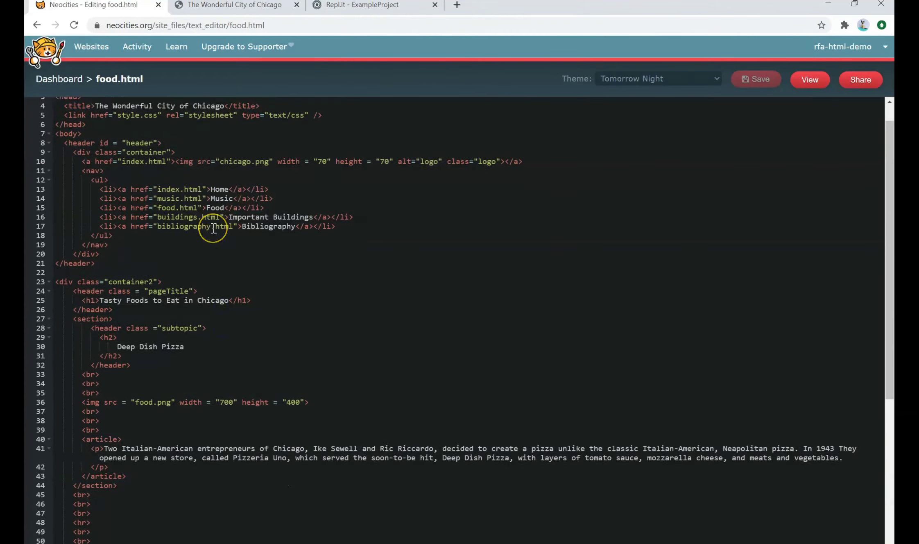
pyautogui.scroll(5, 207, 229)
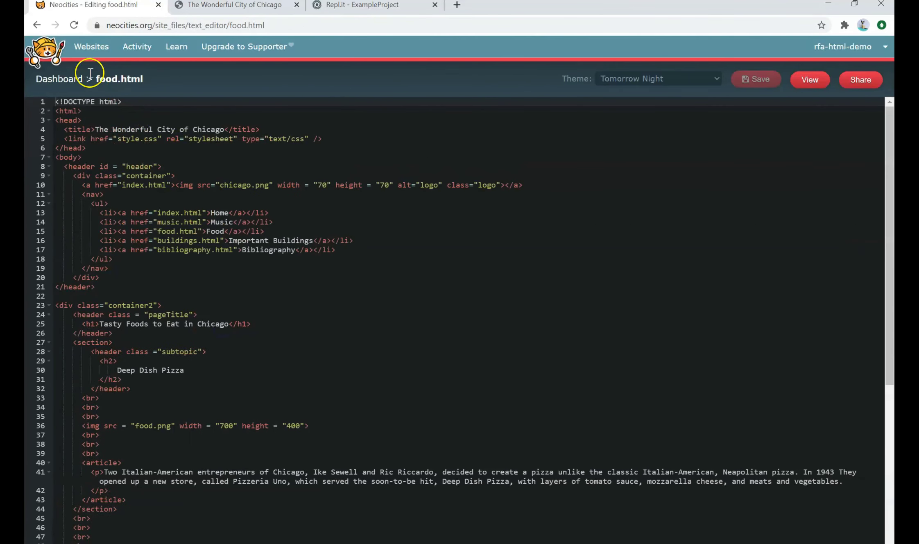
pyautogui.click(68, 80)
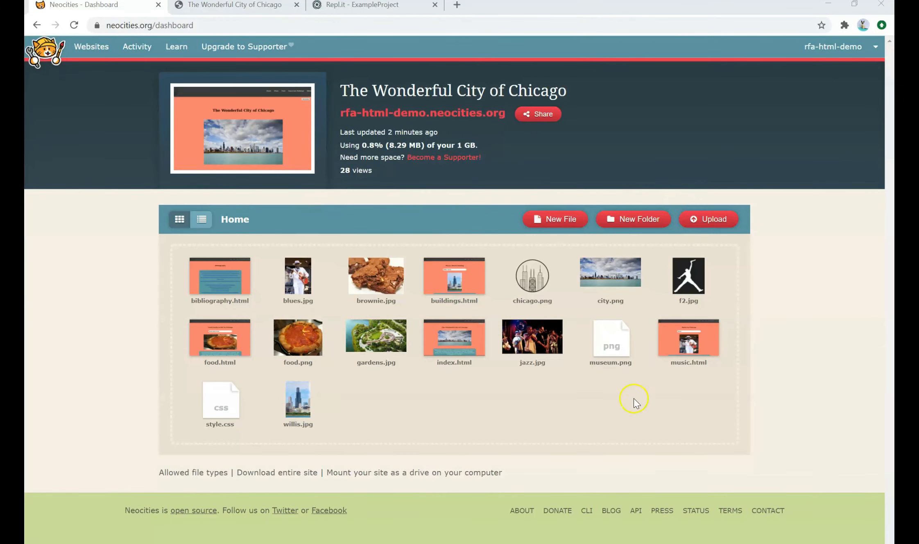